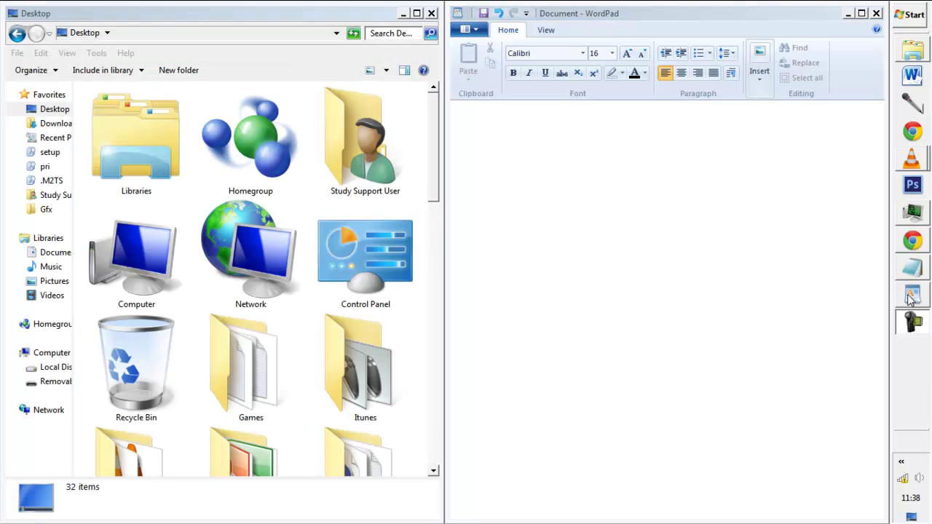
Step: Type 'Hello and welcome to a tutorial on how to get Greebler', correcting typos along the way
click(727, 188)
text(He)
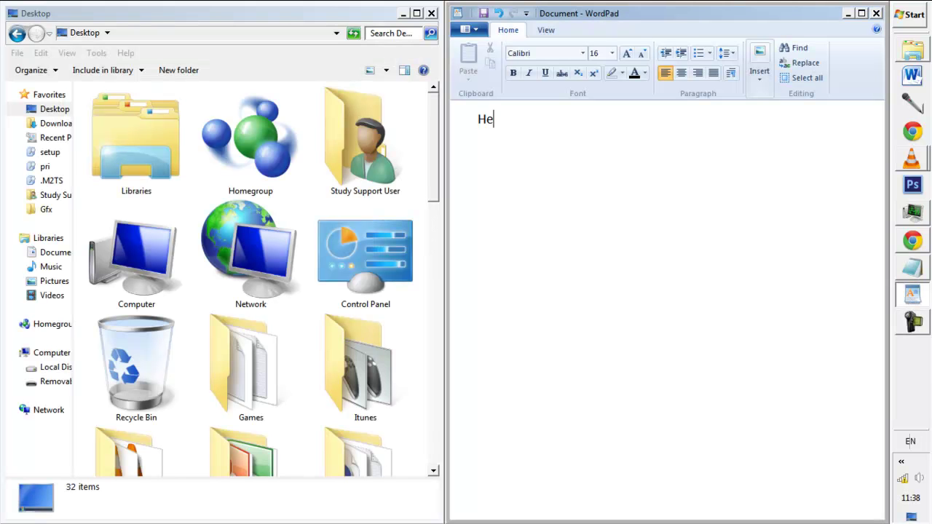
text(llpo)
key(BackSpace)
text(a)
text(nd welcome )
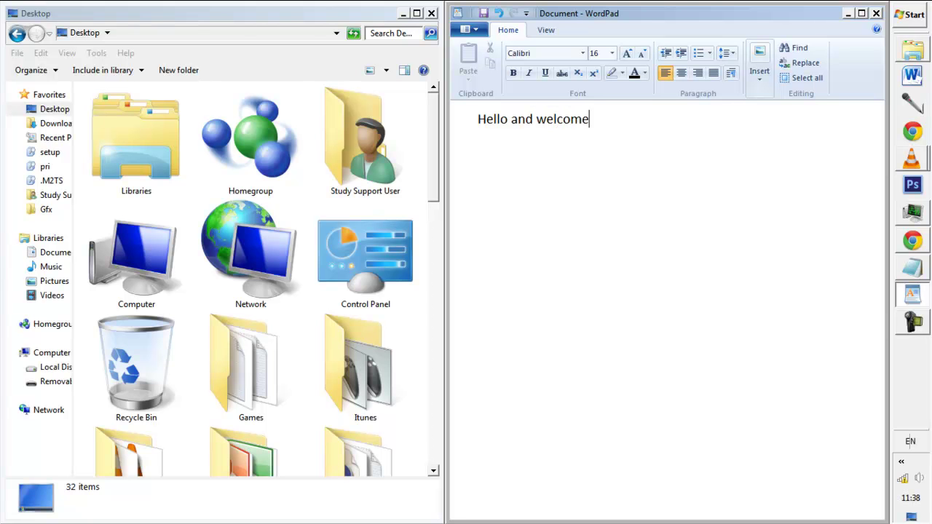
text(to a tut)
text(orial)
text( on how to )
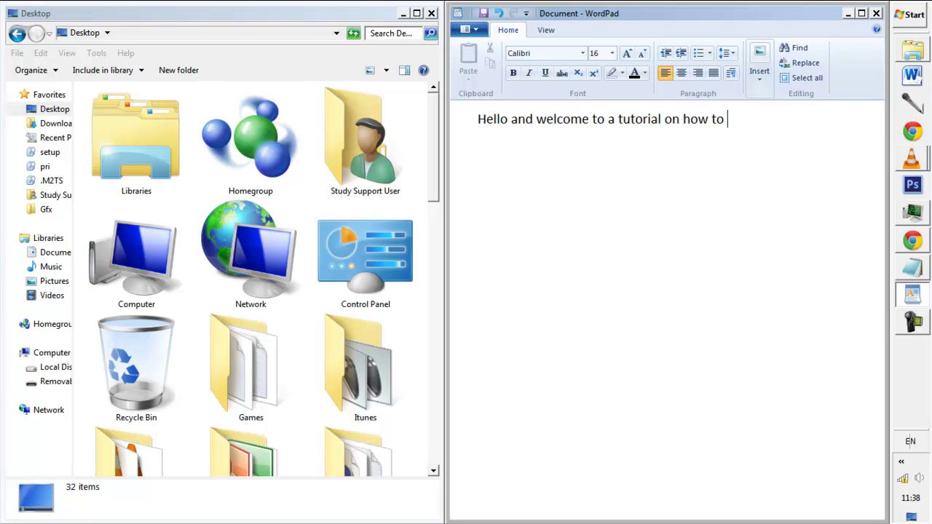
text(hey)
key(BackSpace)
key(BackSpace)
text(et)
key(BackSpace)
key(BackSpace)
key(BackSpace)
text(get)
text(GF)
key(BackSpace)
text(reeble)
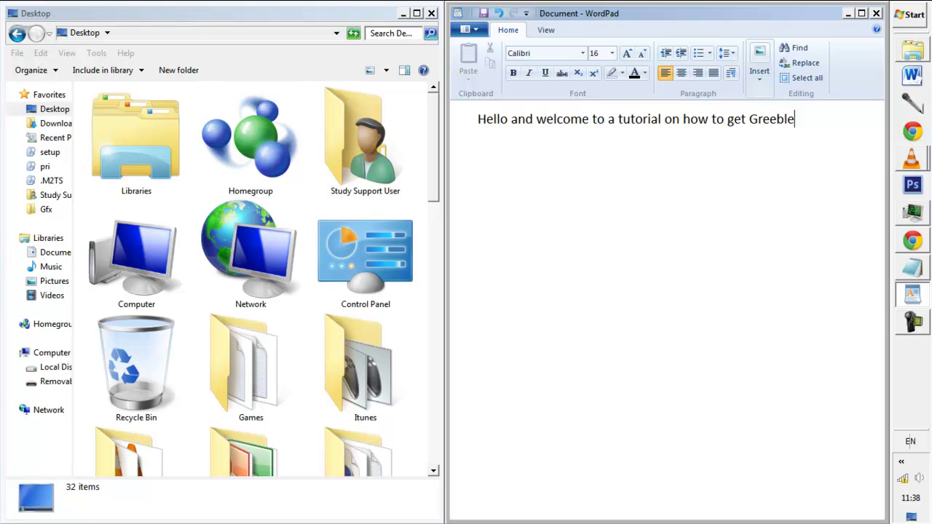
text(r)
Step: Complete the welcome line with 'Greebler's code', then clear the whole document
key(ctrl+a)
click(727, 188)
text('s code)
key(ctrl+a)
key(Delete)
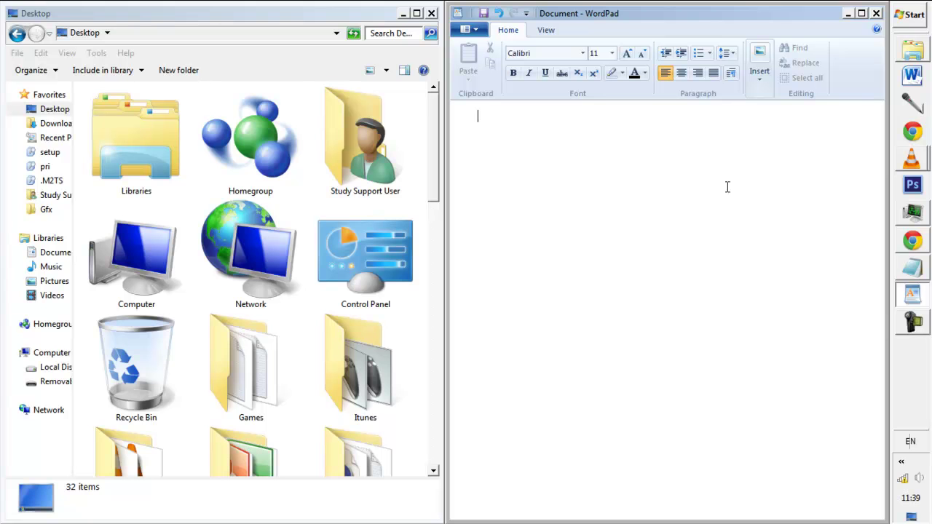
Step: Start a 'First o' line, erase it, and undo to restore the welcome sentence
text(First o)
key(BackSpace)
key(BackSpace)
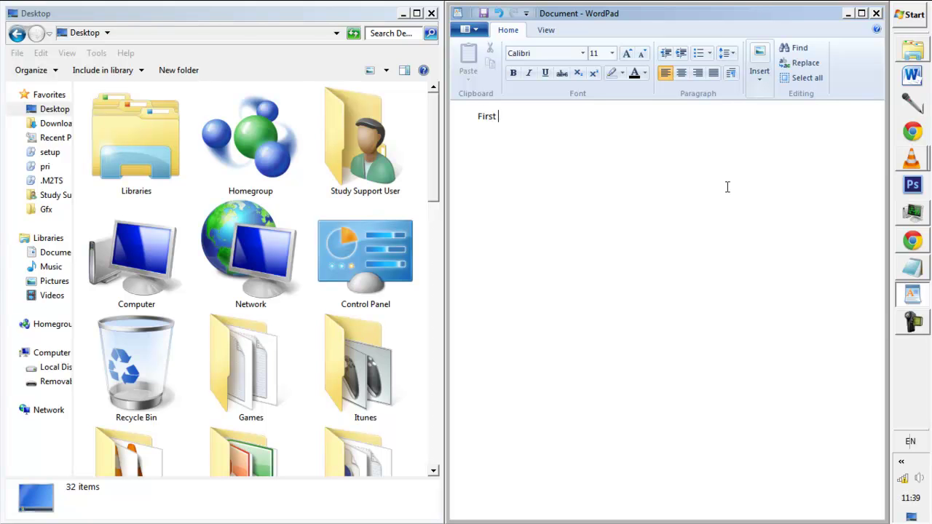
key(BackSpace)
key(BackSpace)
key(BackSpace)
key(ctrl+z)
key(ctrl+z)
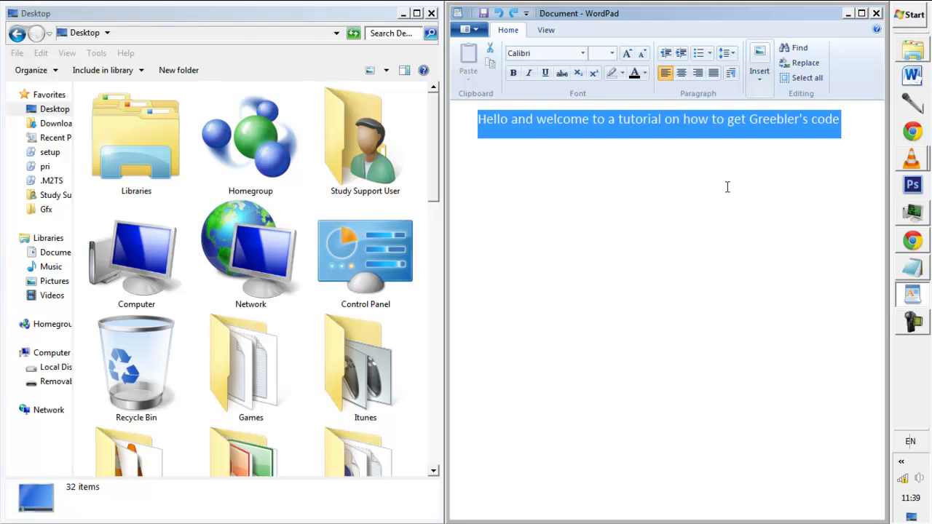
Step: Reselect the welcome line and replace it with 'First of all download the link'
key(End)
key(ctrl+a)
key(End)
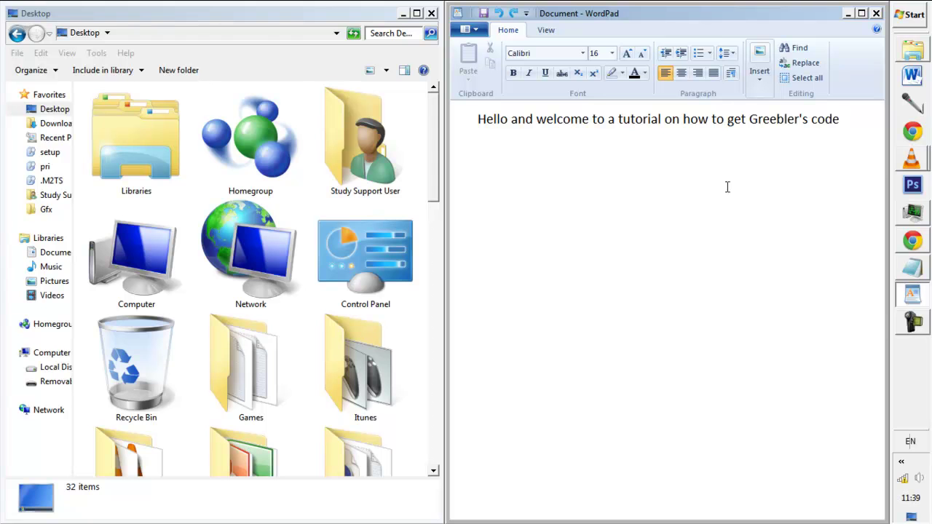
key(ctrl+shift+Left)
key(ctrl+shift+Left)
key(ctrl+shift+Left)
key(ctrl+shift+Left)
key(ctrl+shift+Left)
key(ctrl+shift+Left)
key(ctrl+shift+Left)
key(ctrl+shift+Left)
key(ctrl+shift+Left)
key(ctrl+shift+Left)
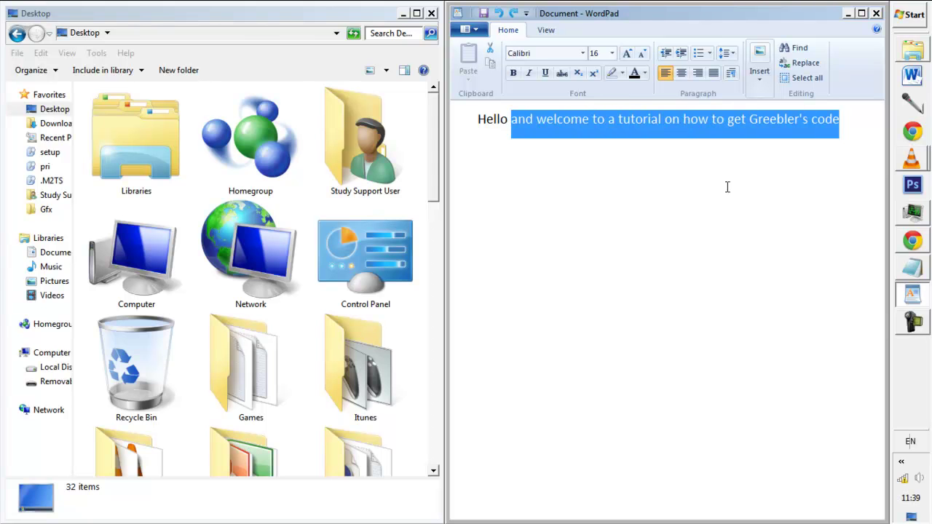
key(ctrl+shift+Left)
key(Delete)
text(F)
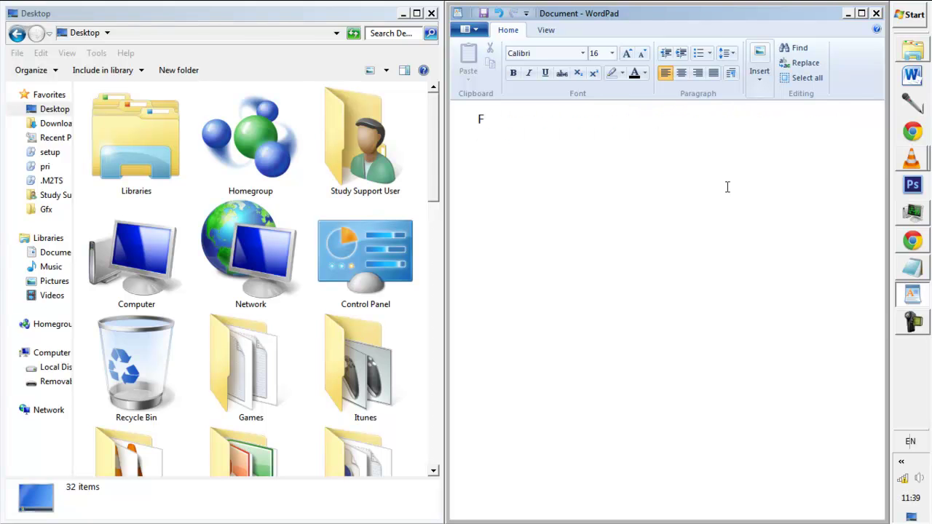
text(irst of al)
text(l downnload the )
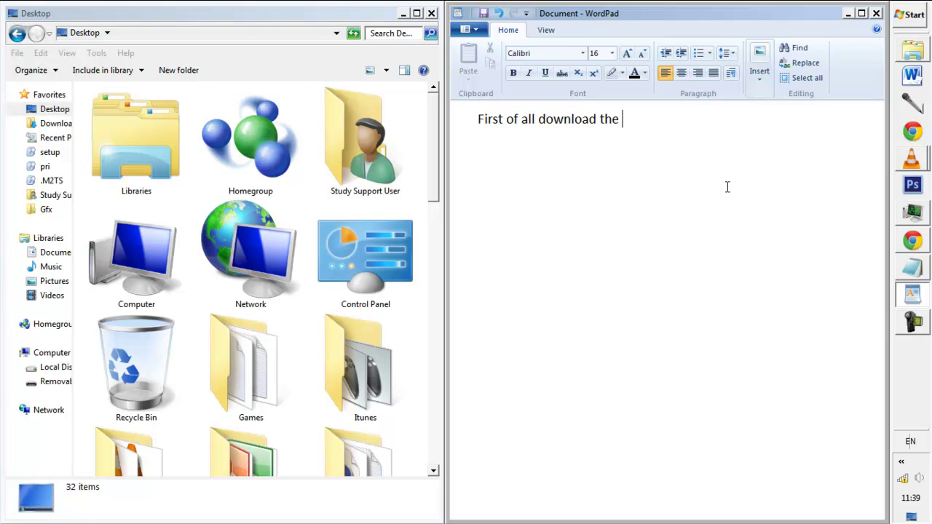
text(ink t)
Step: Finish the line 'download the link in the description', then overwrite it with 'Then unzip and open up the folder'
key(BackSpace)
text(in the des)
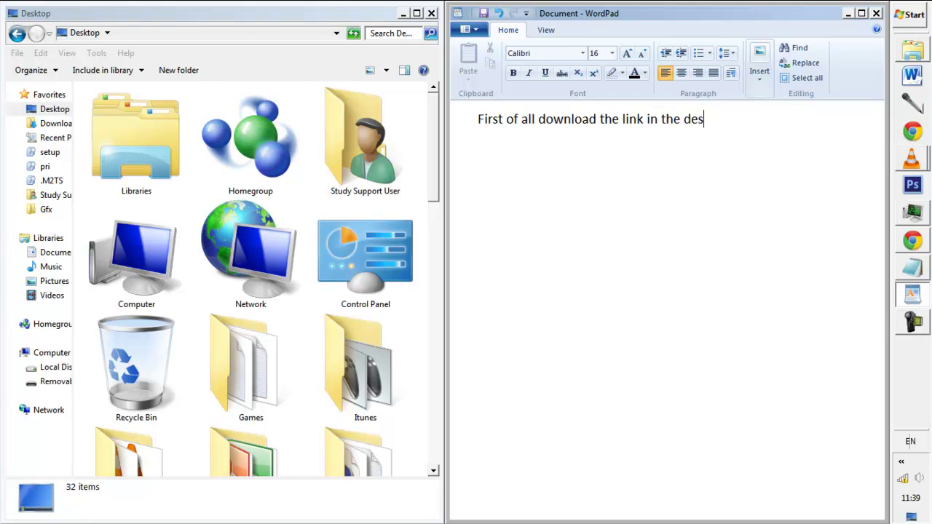
text(cription)
key(ctrl+shift+Left)
key(ctrl+shift+Left)
key(ctrl+shift+Left)
key(ctrl+shift+Left)
key(ctrl+shift+Left)
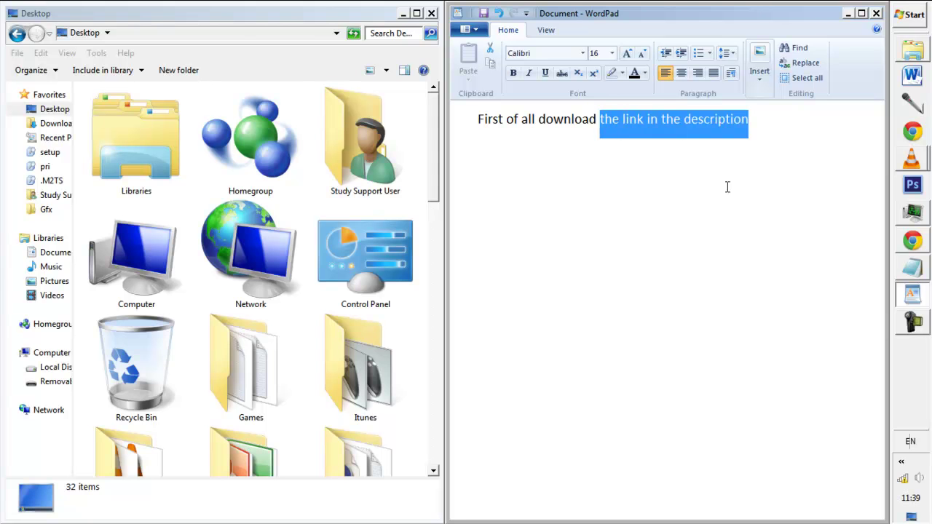
key(ctrl+shift+Left)
key(ctrl+shift+Left)
key(ctrl+shift+Left)
key(ctrl+shift+Left)
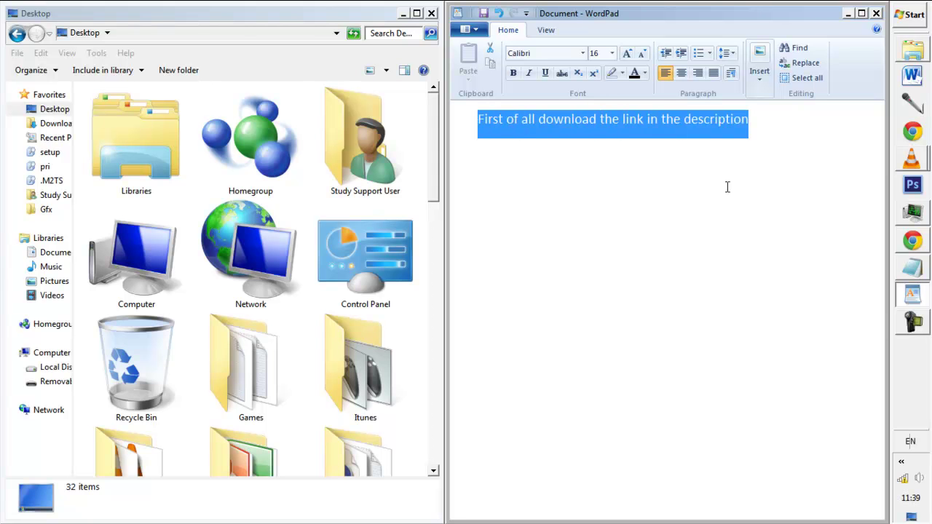
text(Then unzip)
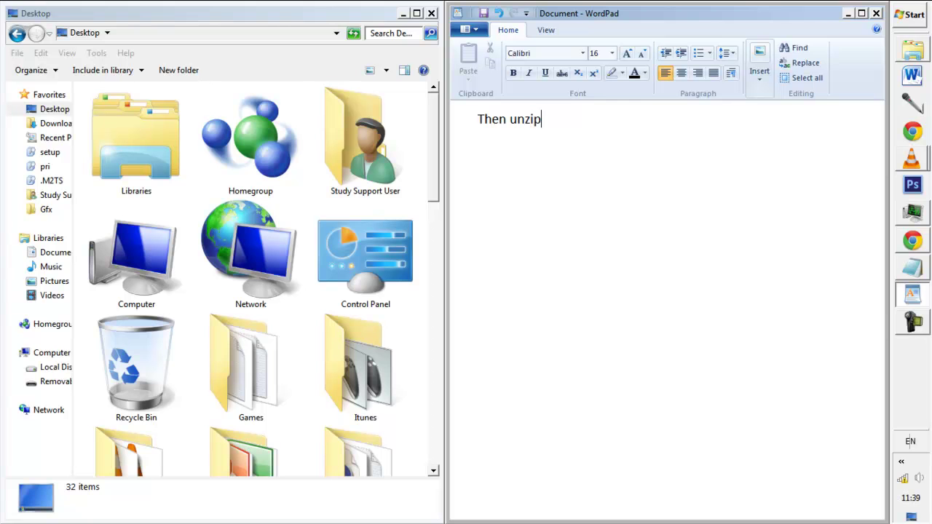
text( and open )
text(up the folder)
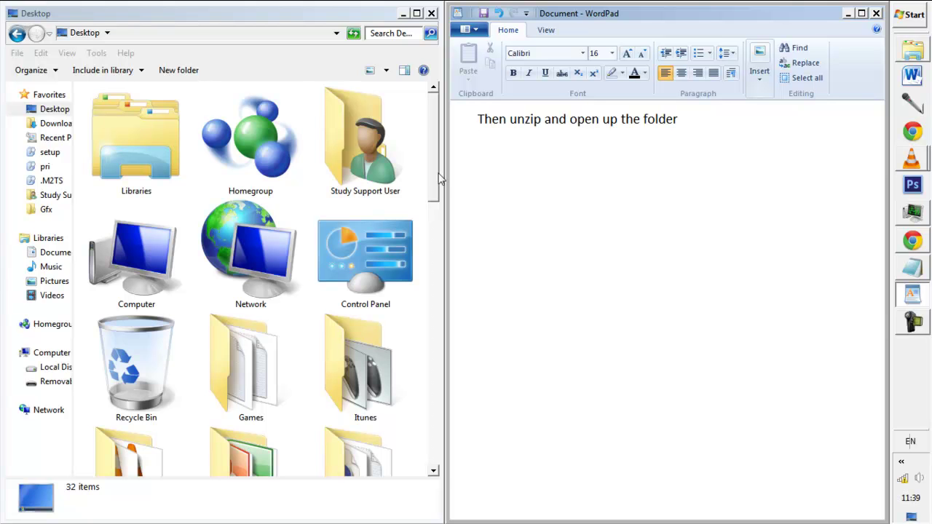
Step: Open the Kuroyume_Multigen folder in Explorer, then start retyping the note as 'Open the…'
drag(435, 195, 434, 452)
double_click(271, 421)
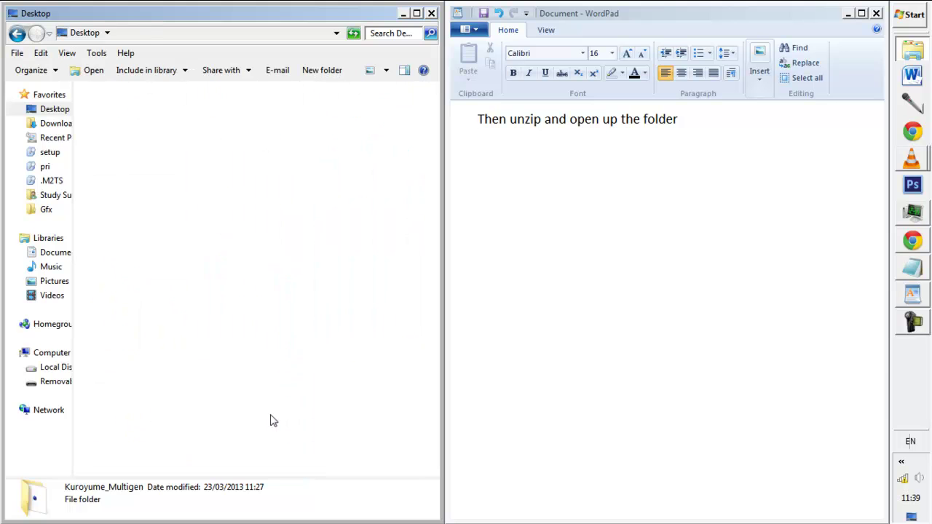
click(733, 125)
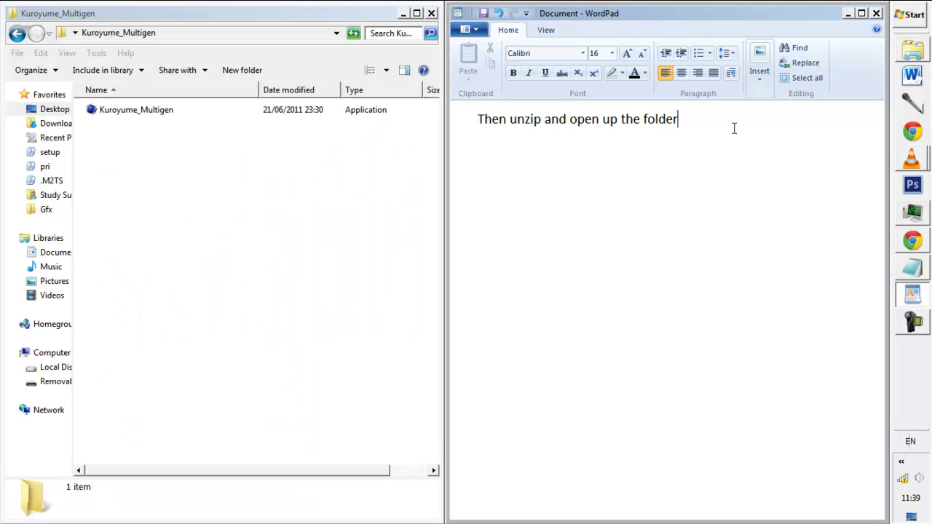
drag(494, 120, 739, 120)
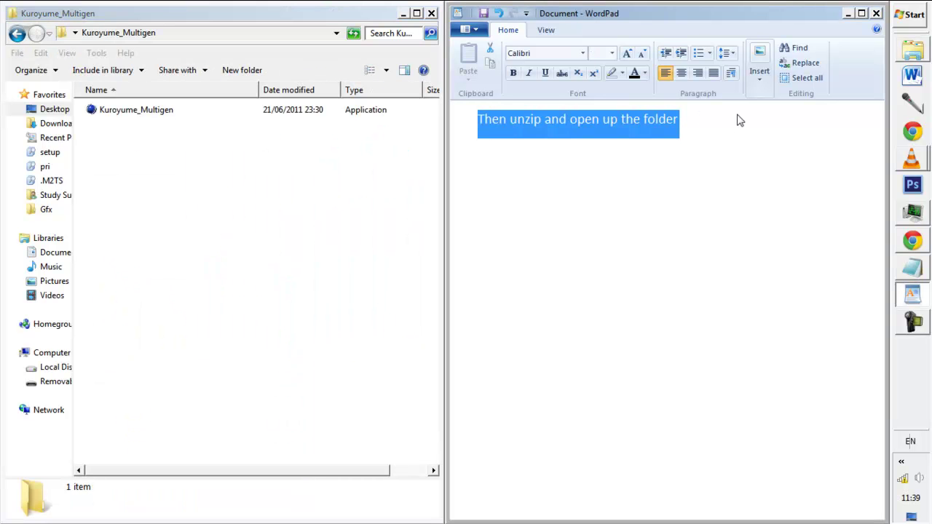
text(Open the fil)
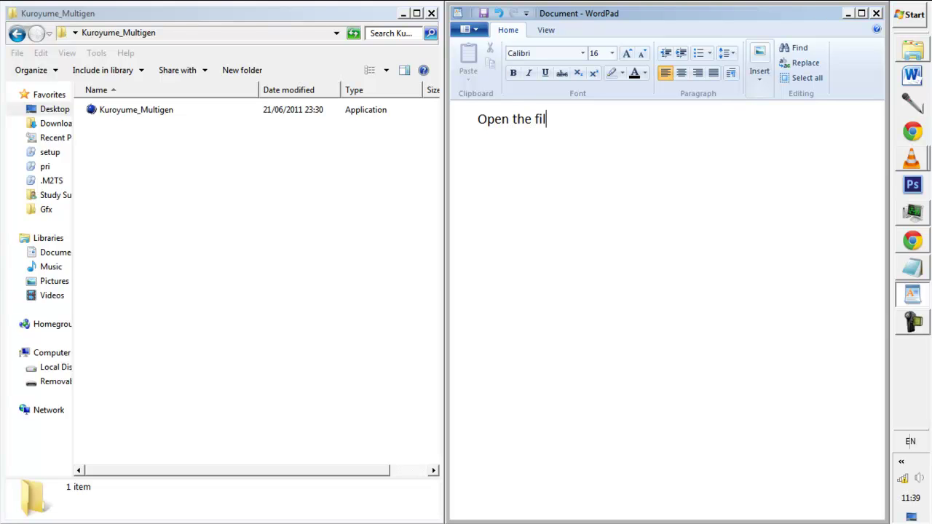
text(e)
text( have c)
text(hecked thoug)
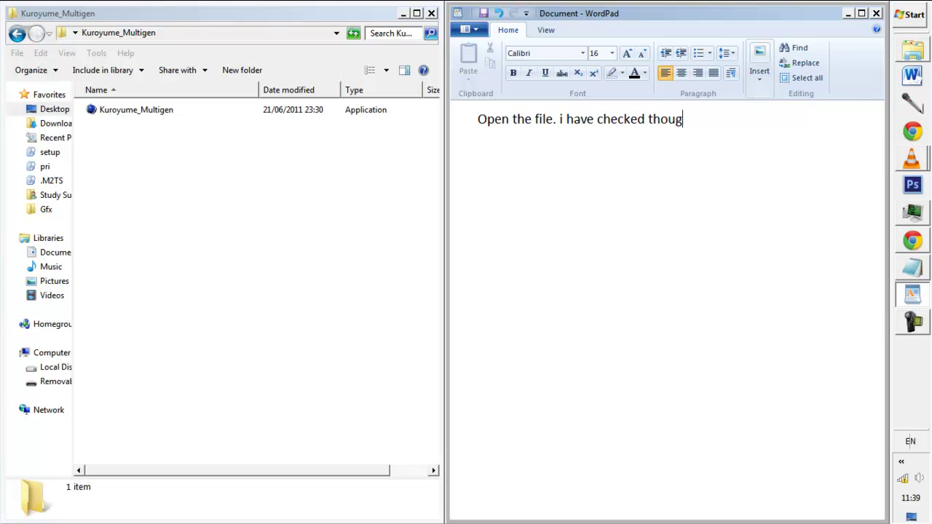
Step: Finish the note 'i have checked through all the coding and it is 100% clean' and select it
key(BackSpace)
key(BackSpace)
key(BackSpace)
text(rogu)
key(BackSpace)
key(BackSpace)
text(u)
text(gh all the cod)
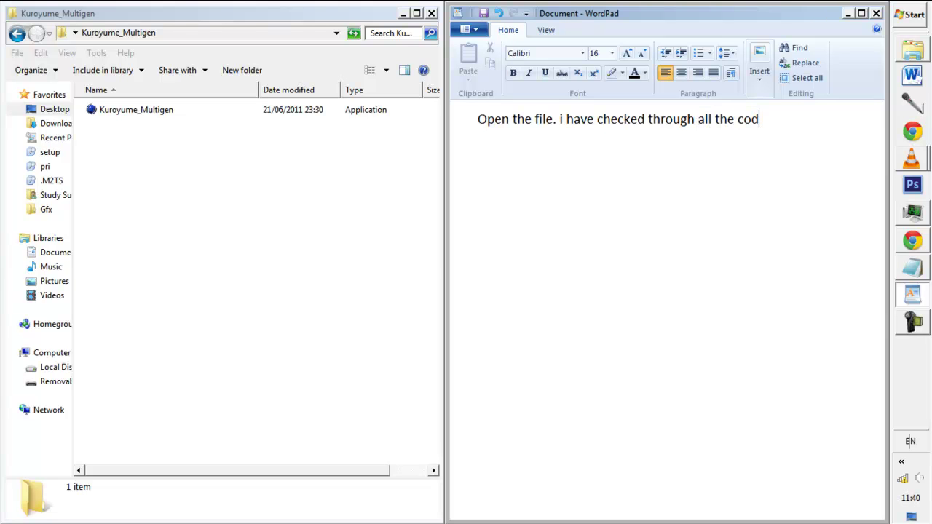
text(ing and )
text(it is c)
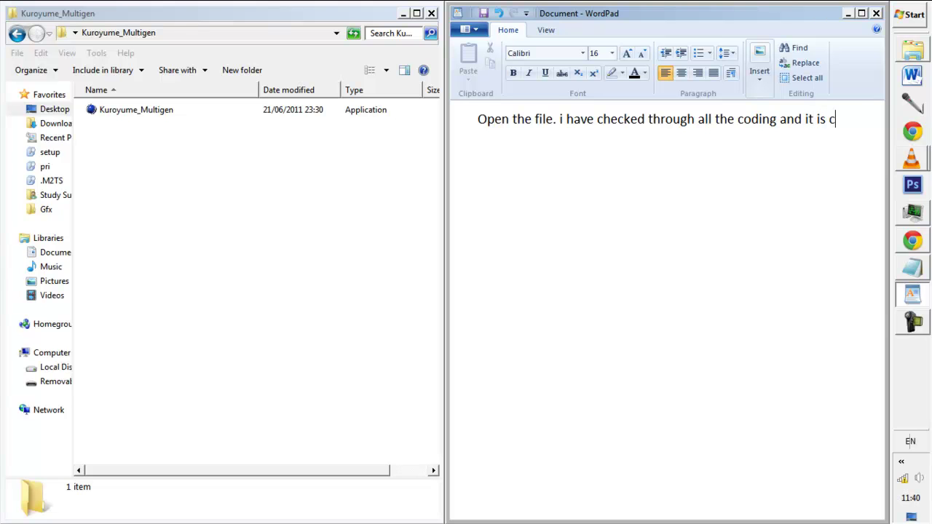
key(BackSpace)
text(100)
text(% clesa)
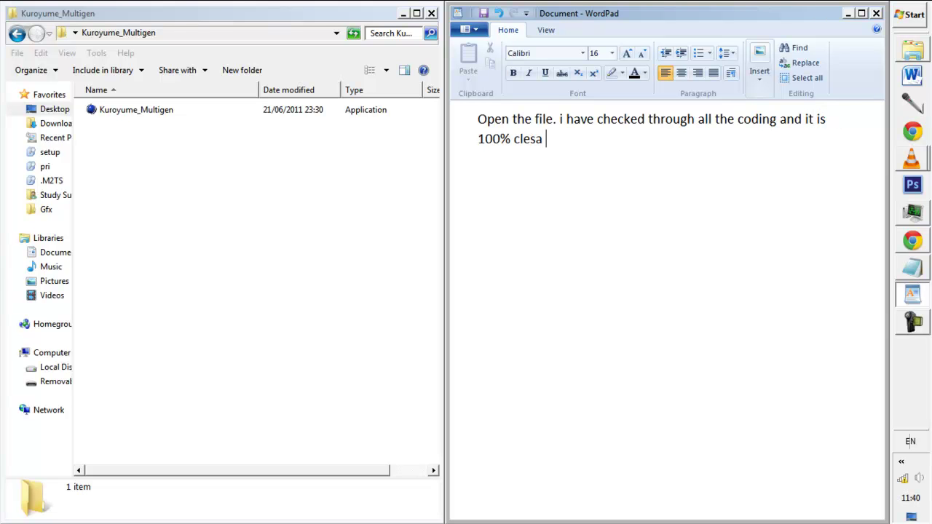
key(BackSpace)
key(BackSpace)
key(BackSpace)
text(an)
triple_click(738, 114)
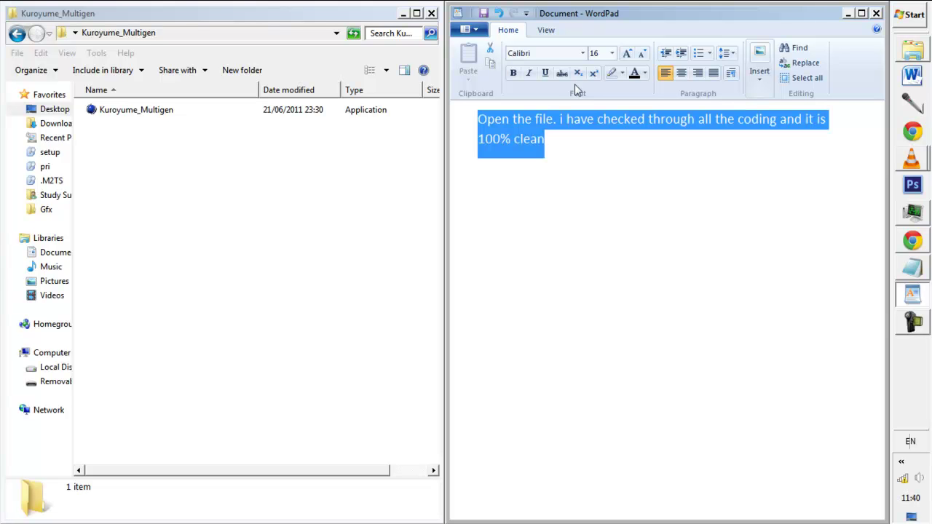
click(168, 109)
Step: Launch the Kuroyume_Multigen keygen and replace the note with 'Now open up Cinema 4D'
double_click(168, 109)
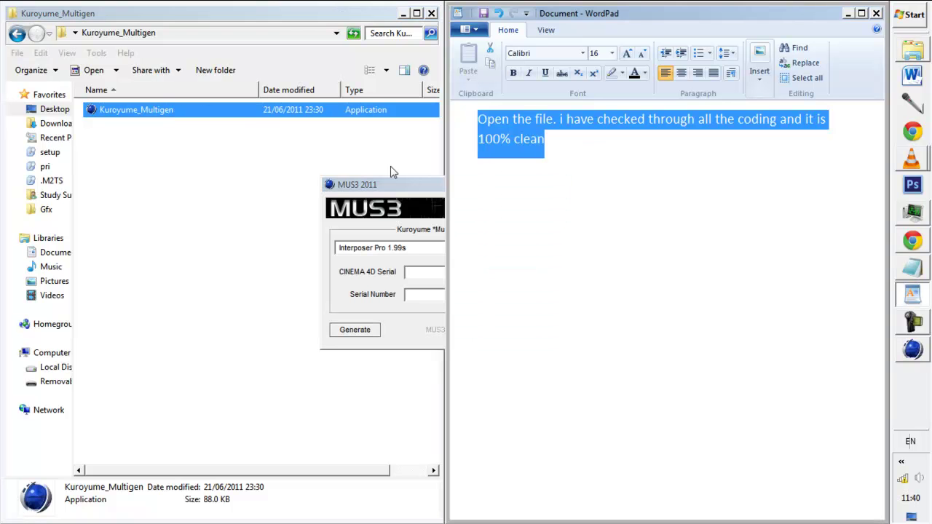
click(588, 150)
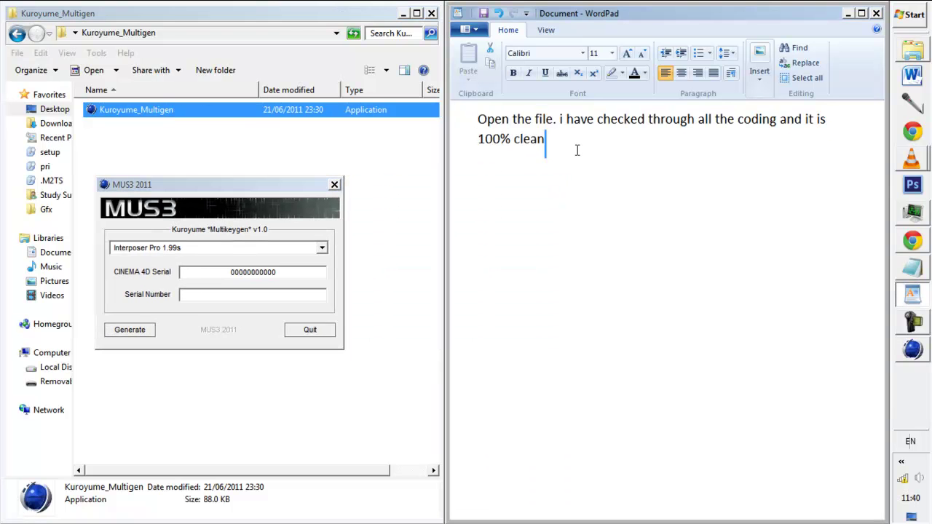
drag(575, 146, 498, 122)
text(no)
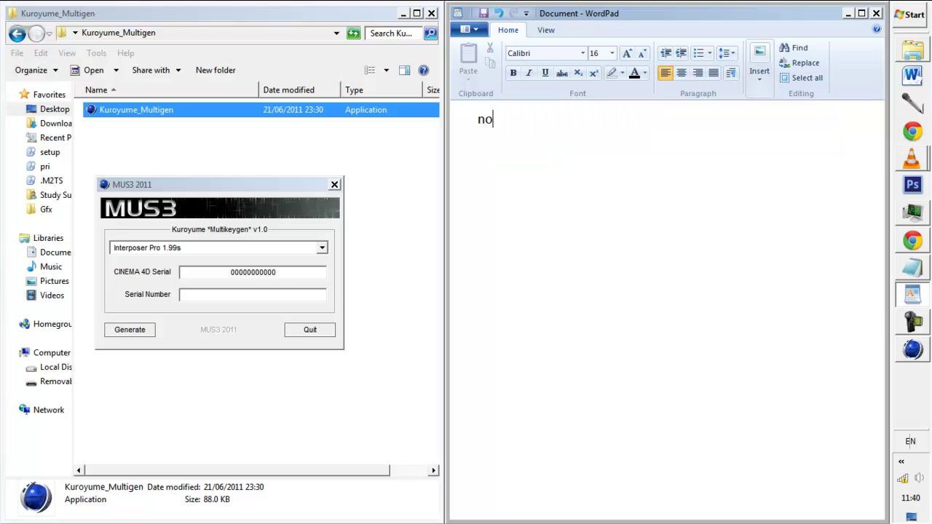
text(w)
key(BackSpace)
key(BackSpace)
key(BackSpace)
key(BackSpace)
text(Now )
text(open up )
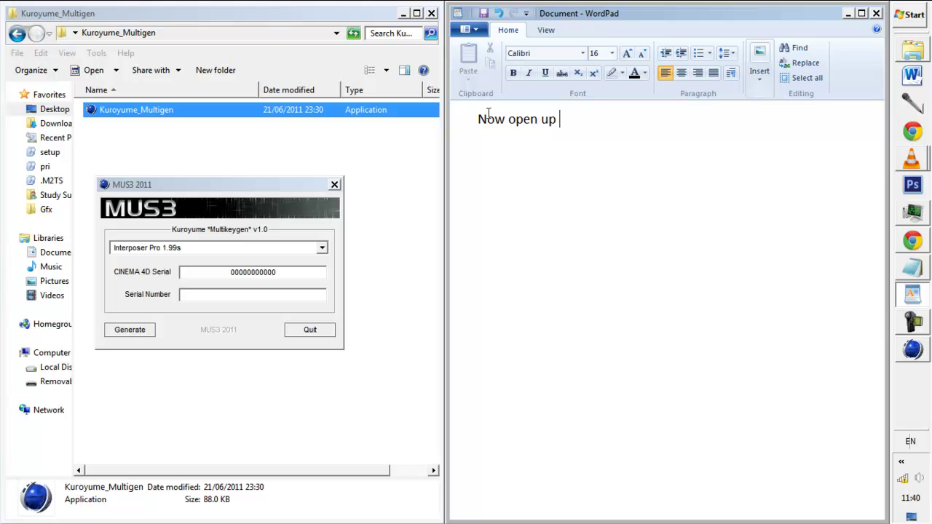
text(Cinema 4)
text(D)
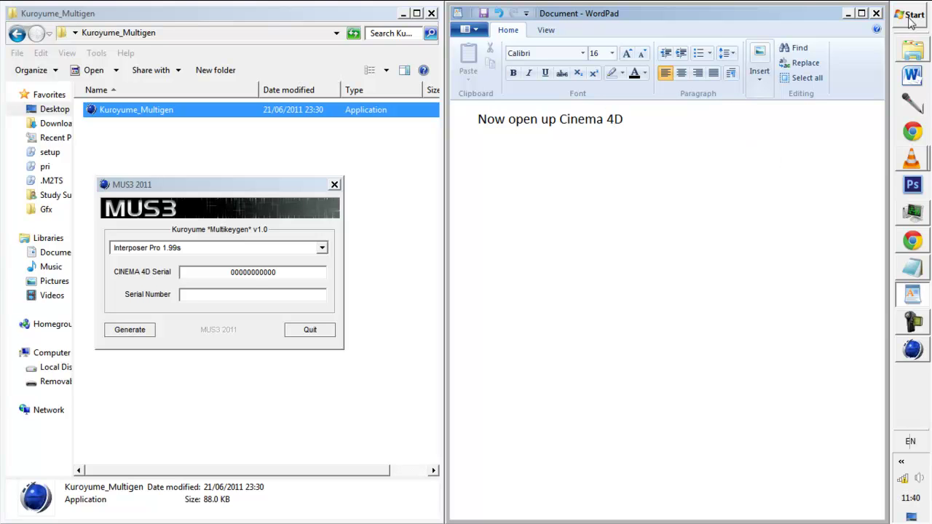
Step: Rewrite the line as 'Now I already have the code activated but I will show you how to get the code :)'
click(912, 15)
mouse_move(664, 97)
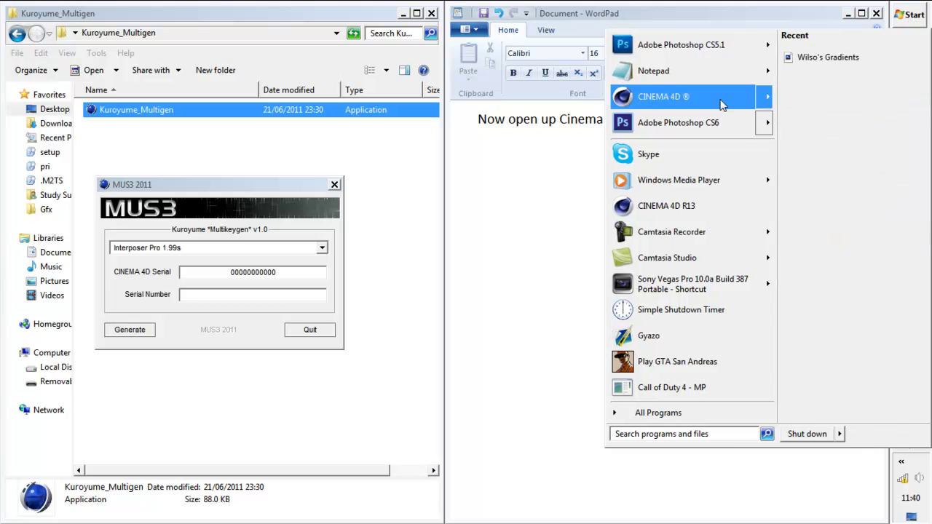
click(631, 137)
drag(648, 138, 505, 141)
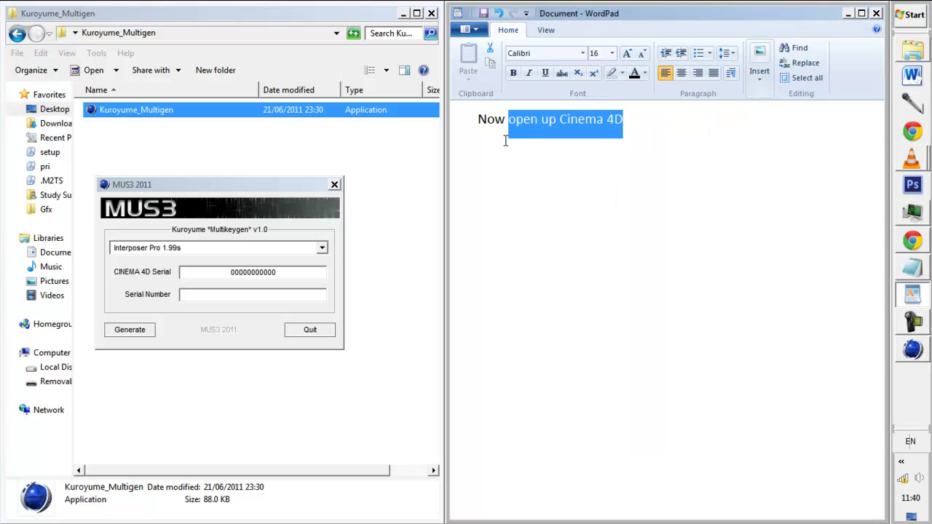
text(I )
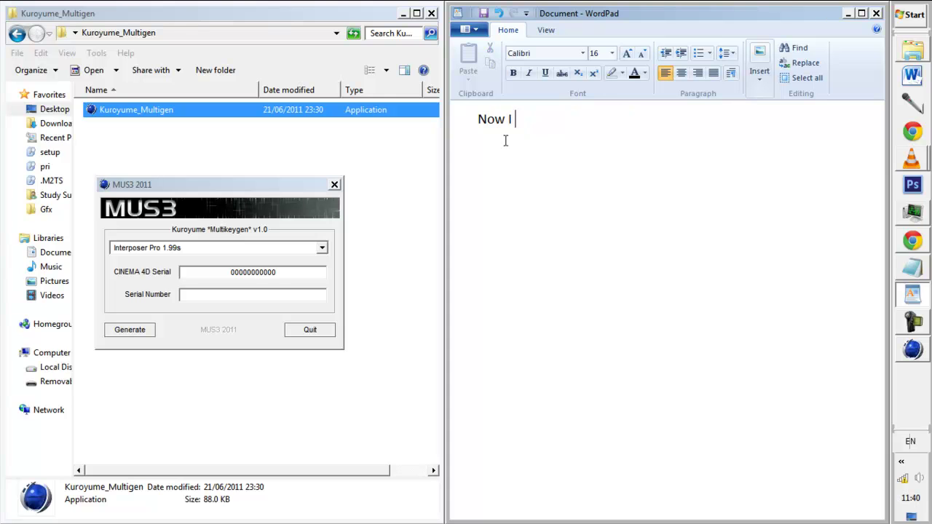
text( ALRE)
key(BackSpace)
key(BackSpace)
key(BackSpace)
key(BackSpace)
text(al)
text(ready have the code )
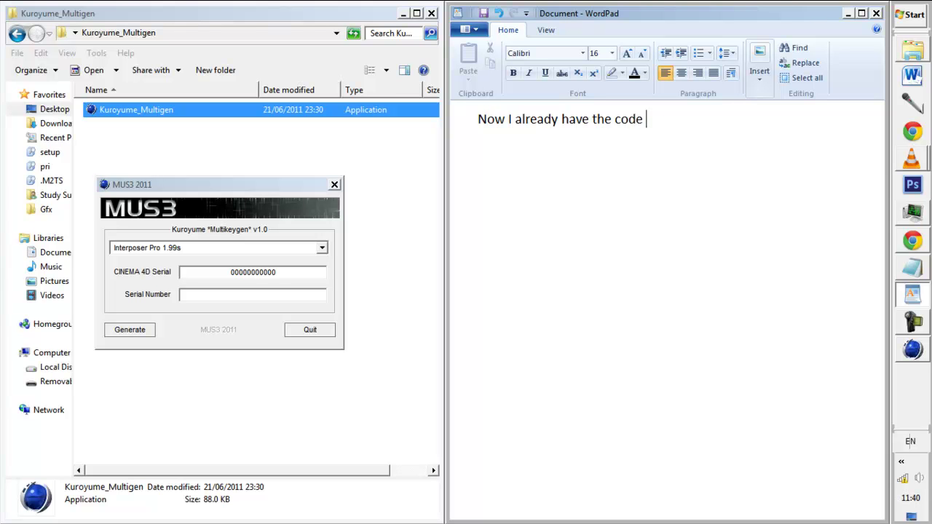
text(activated bu)
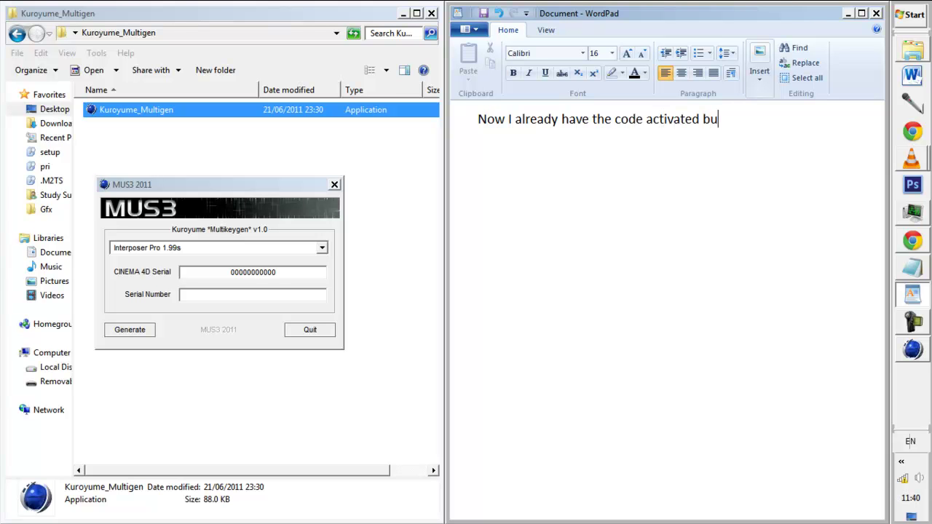
text(t I will show)
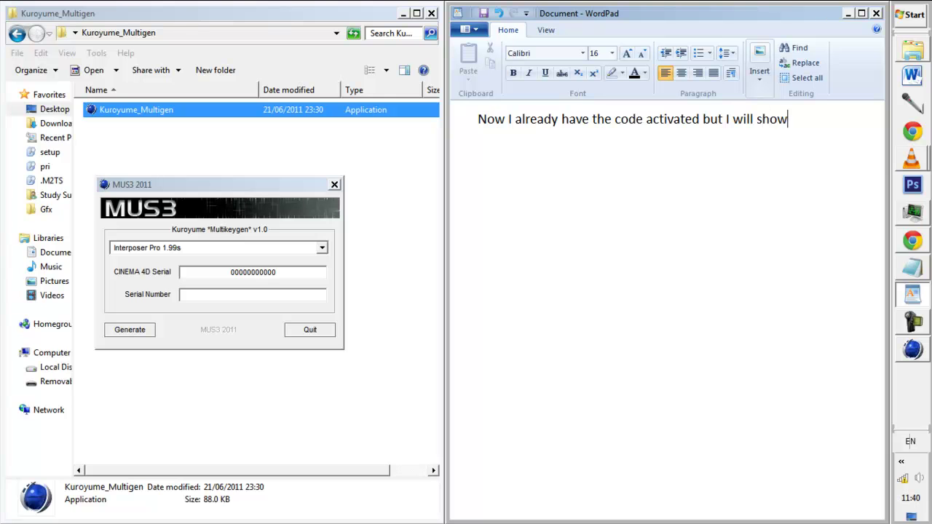
text( you h)
text(ow to get the )
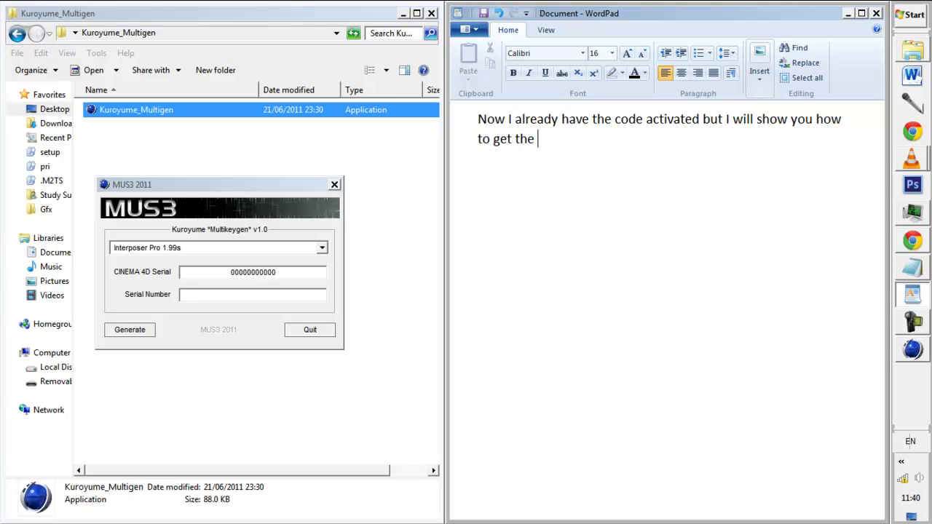
text(code :)
Step: Select and delete the 'Now I already have the code activated…' sentence
mouse_move(580, 142)
mouse_down()
mouse_move(503, 121)
mouse_move(513, 122)
mouse_up()
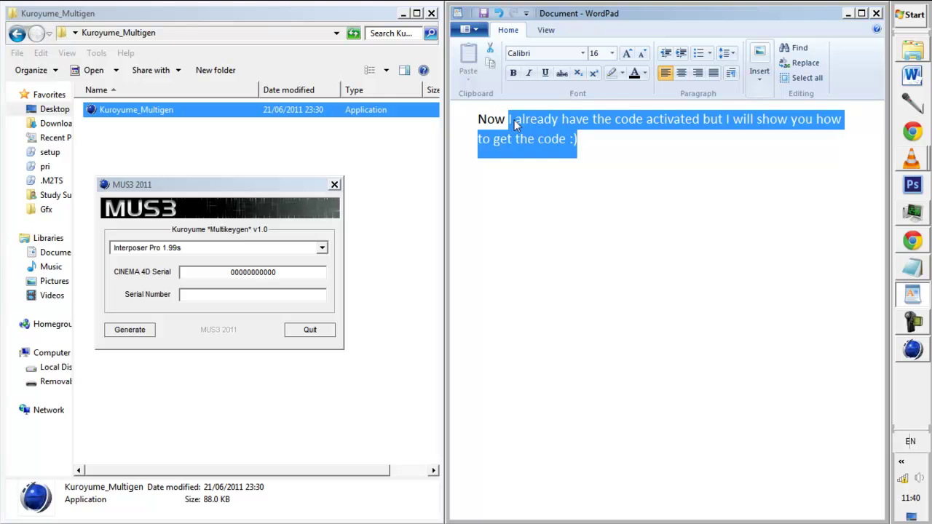
key(BackSpace)
key(BackSpace)
key(BackSpace)
key(BackSpace)
Step: Write that Cinema 4D will ask for Greebler's code and show the previously entered Cinema 4D code
text(Once )
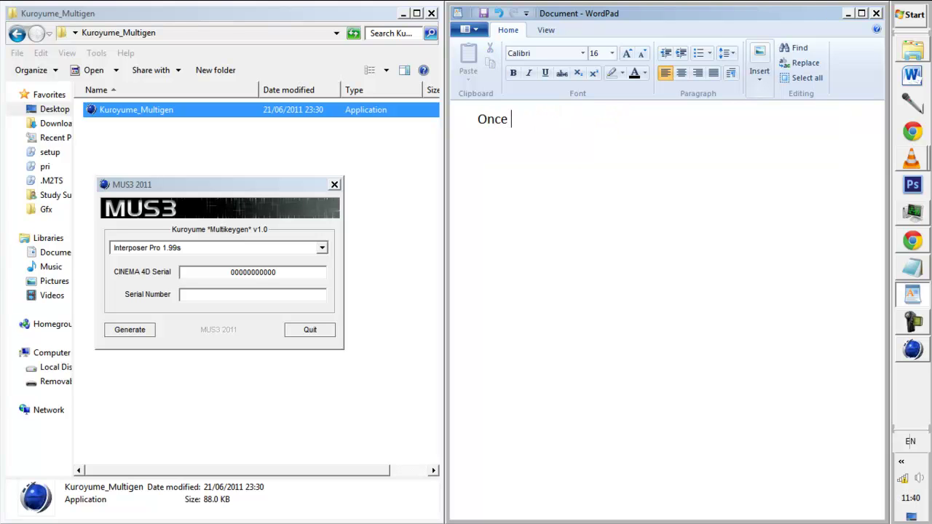
text(Cinema )
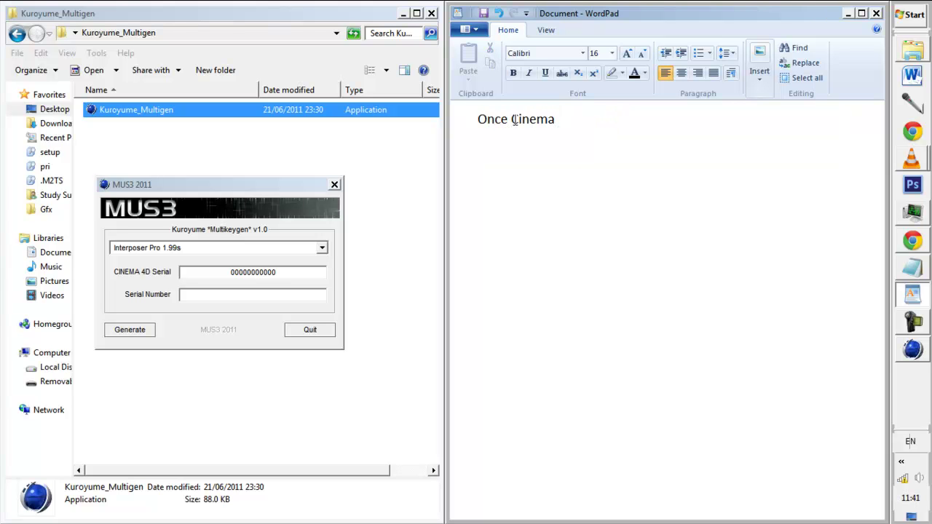
text(4D has o)
text(pened it will)
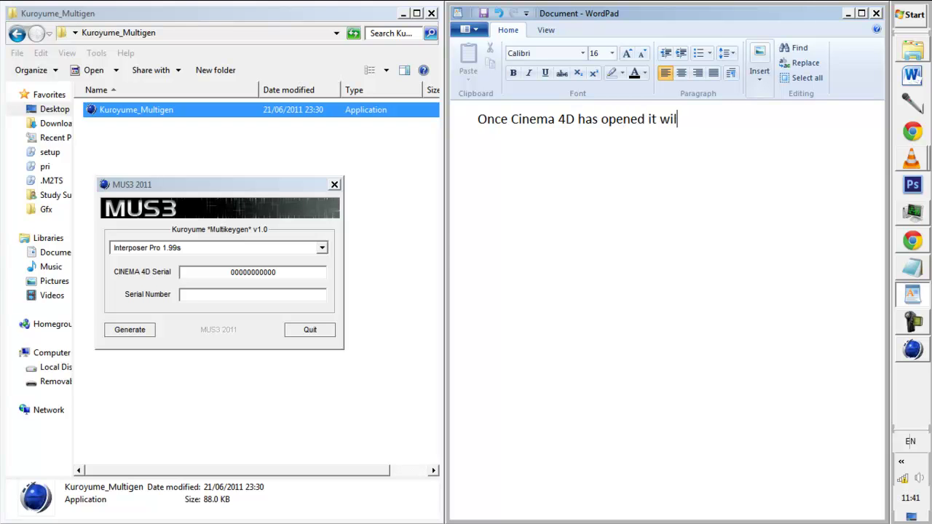
click(791, 111)
text(ask for the )
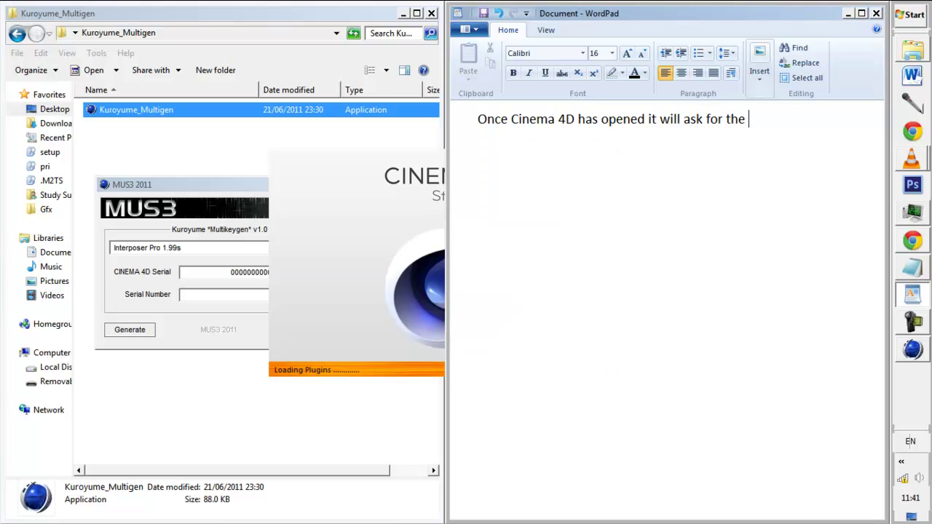
text(cod)
text(for Gr)
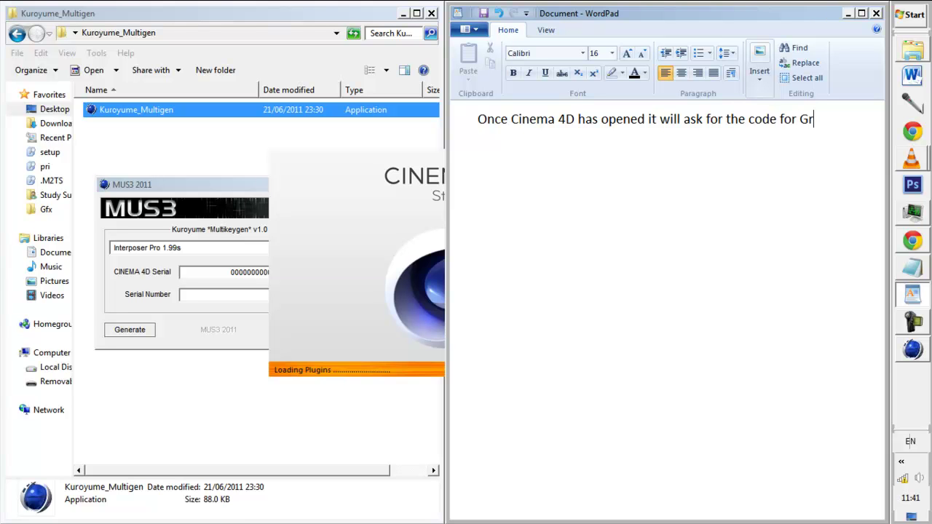
text(eeb)
text(ler.)
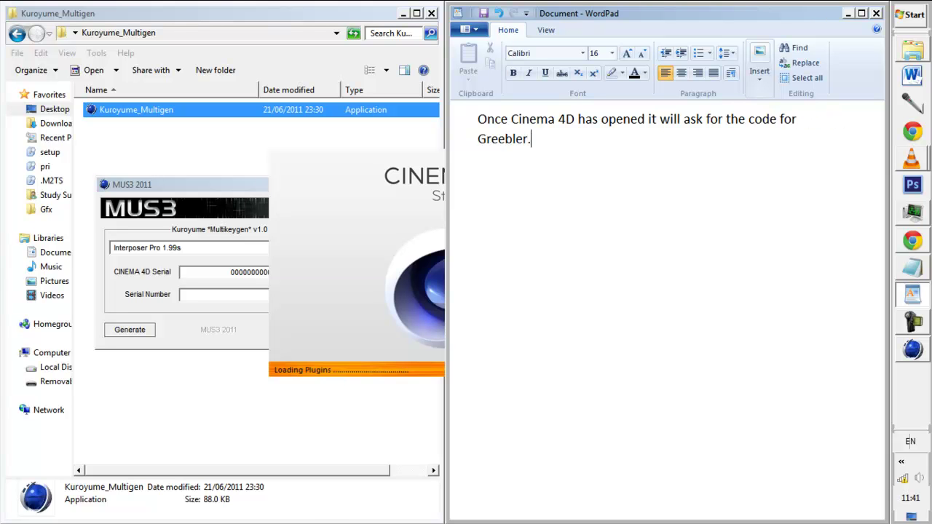
text(t will)
text( also shpw t)
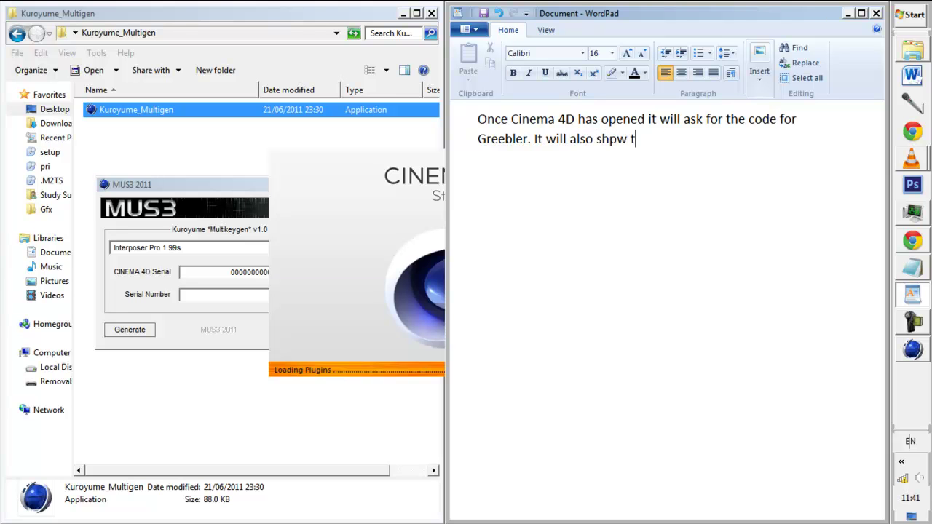
key(BackSpace)
key(BackSpace)
key(BackSpace)
key(BackSpace)
text(ow the co)
text(de for)
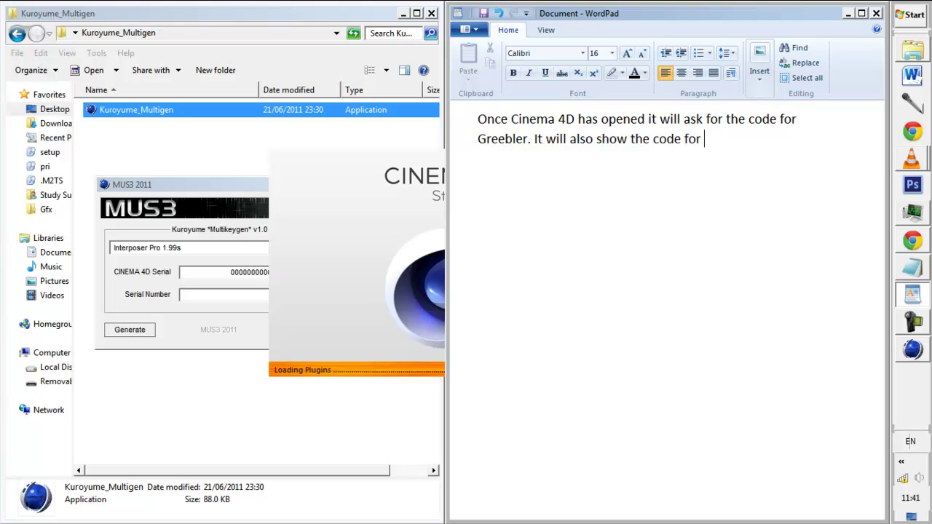
text(Cinema )
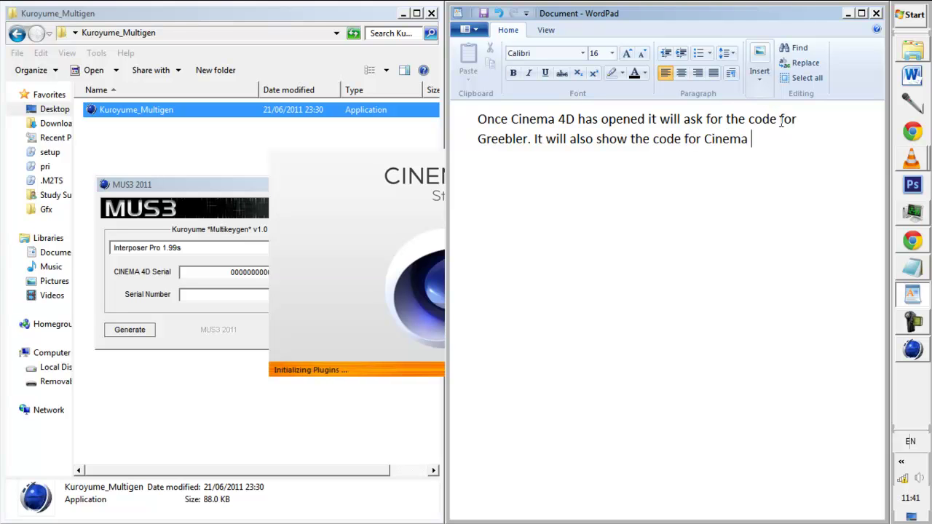
text(4D you )
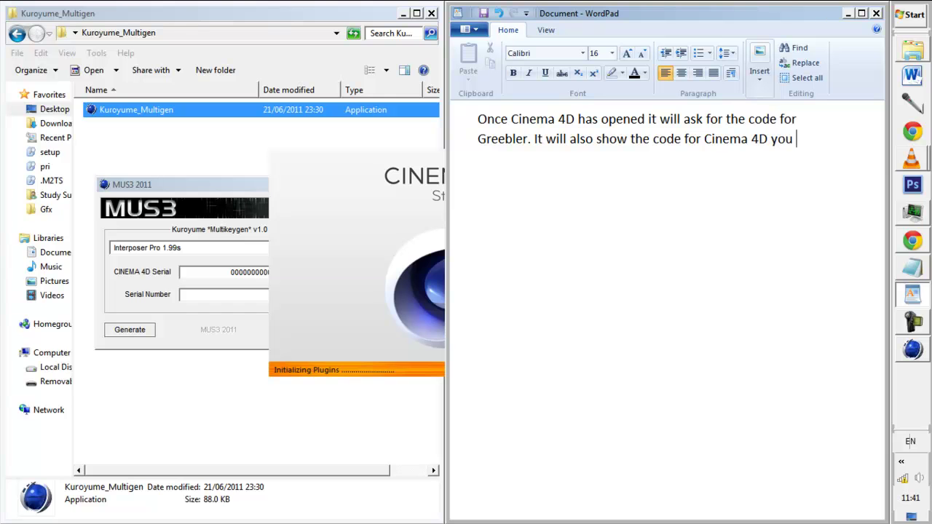
text(hs)
key(BackSpace)
text(ave)
text( a)
key(BackSpace)
text(en)
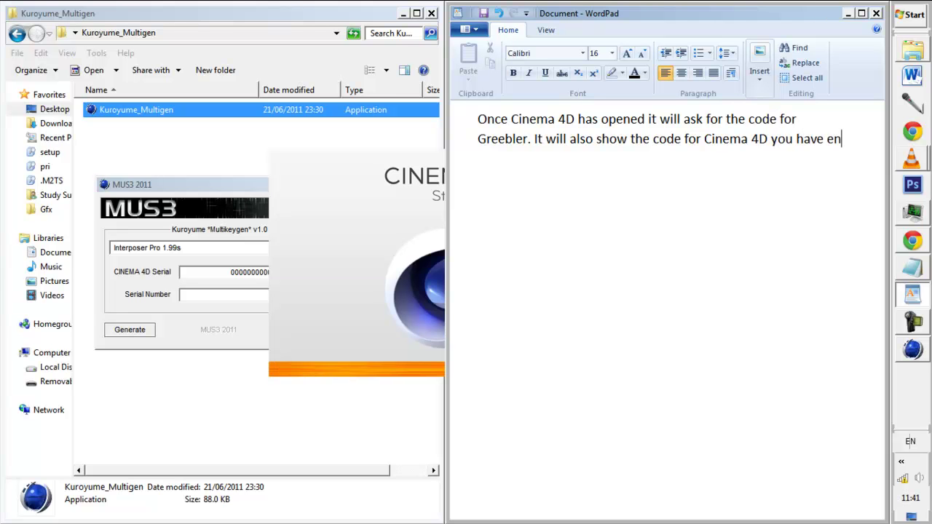
text(tered pre)
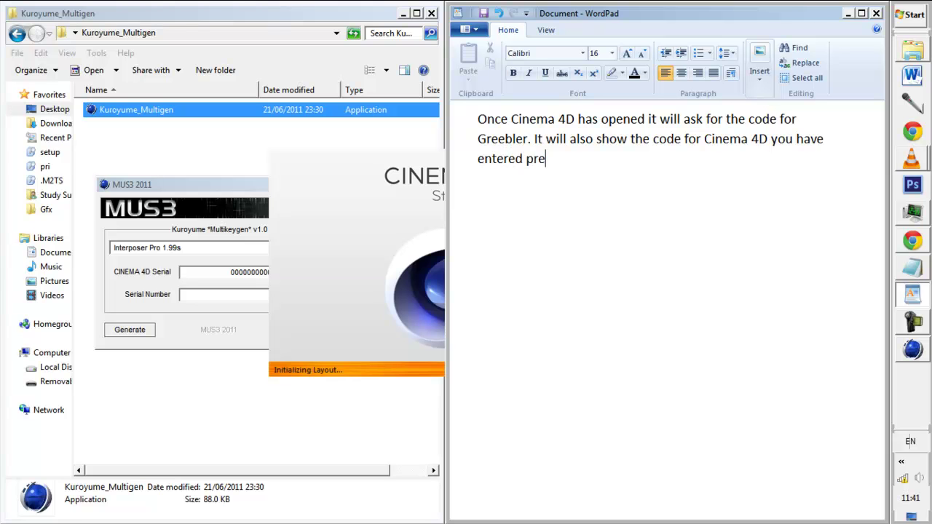
text(viously. )
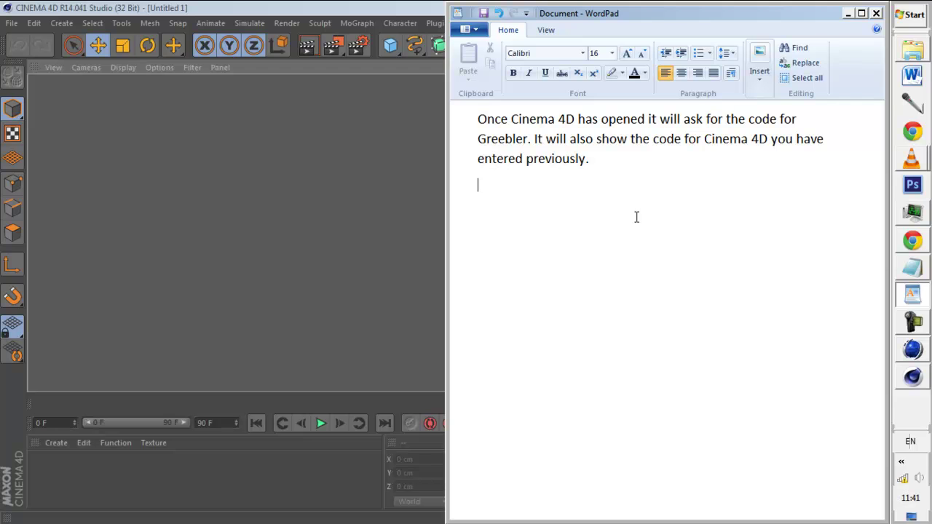
text(I will show y)
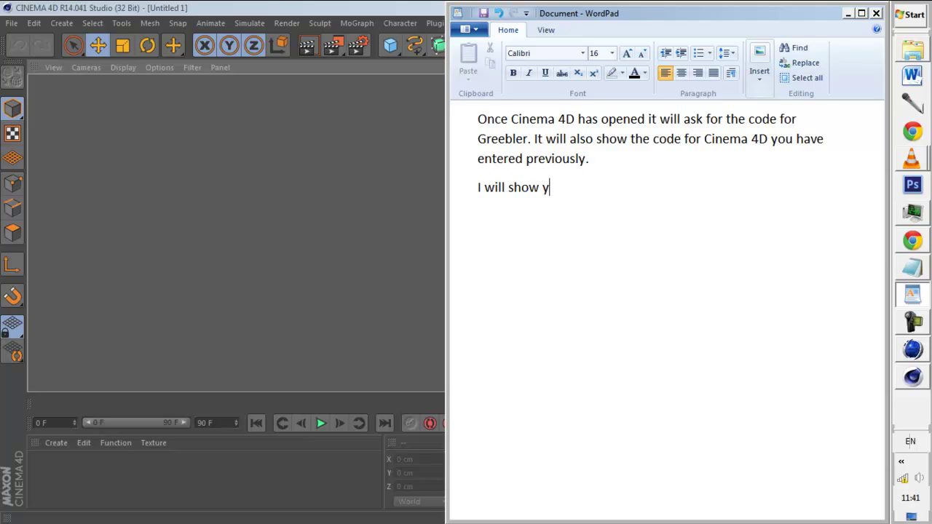
text(ou hpo)
Step: Add 'I will show you how to get this code if you are not prompted to enter it earlier'
key(BackSpace)
text(ow)
text( to get this)
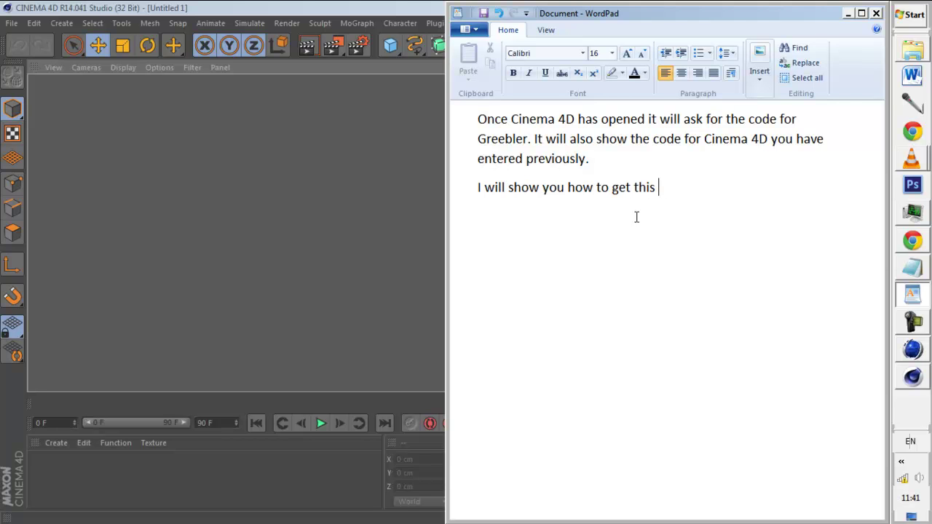
text( code if)
text( you are not)
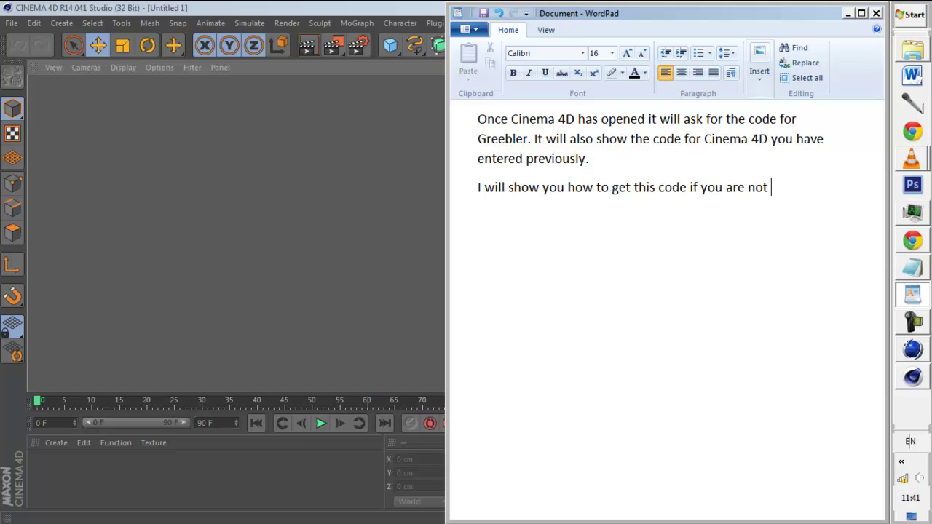
text( promt)
key(BackSpace)
text(p)
text(ted t)
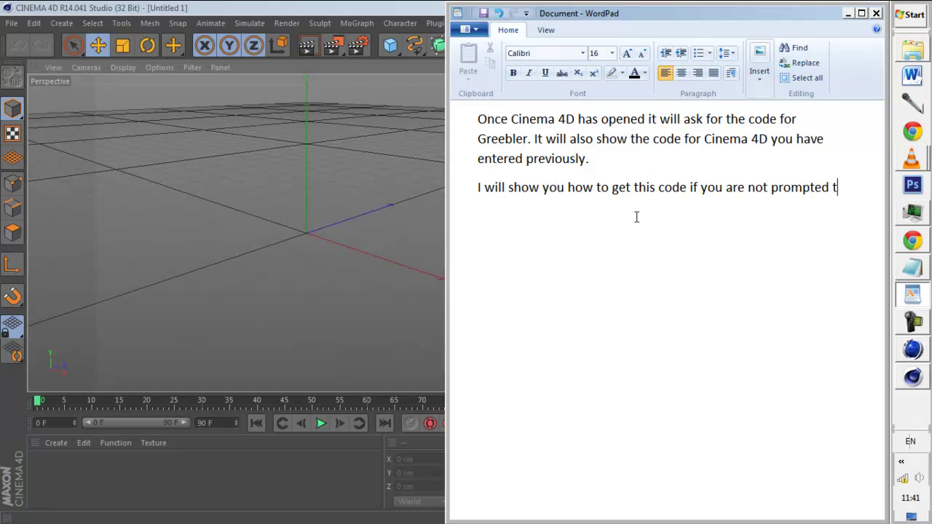
text(o )
text(enter itA)
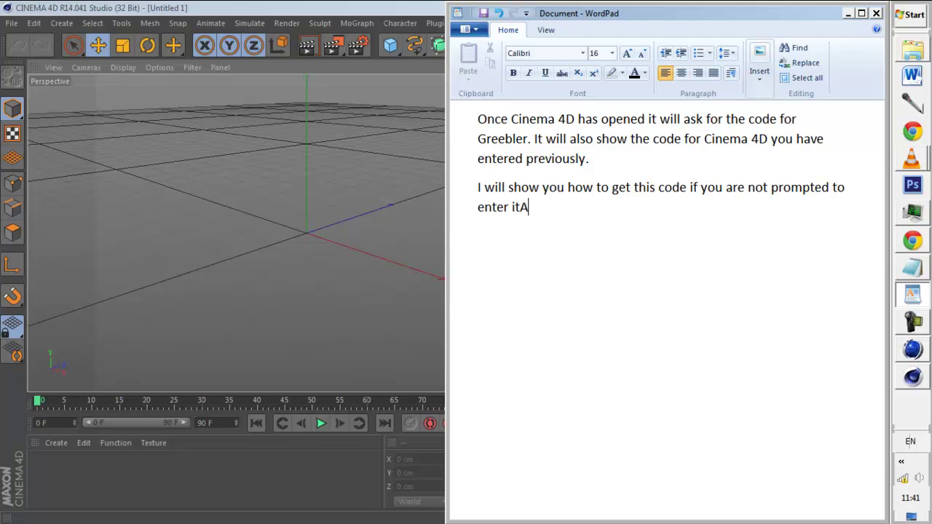
key(BackSpace)
text(A)
text(early)
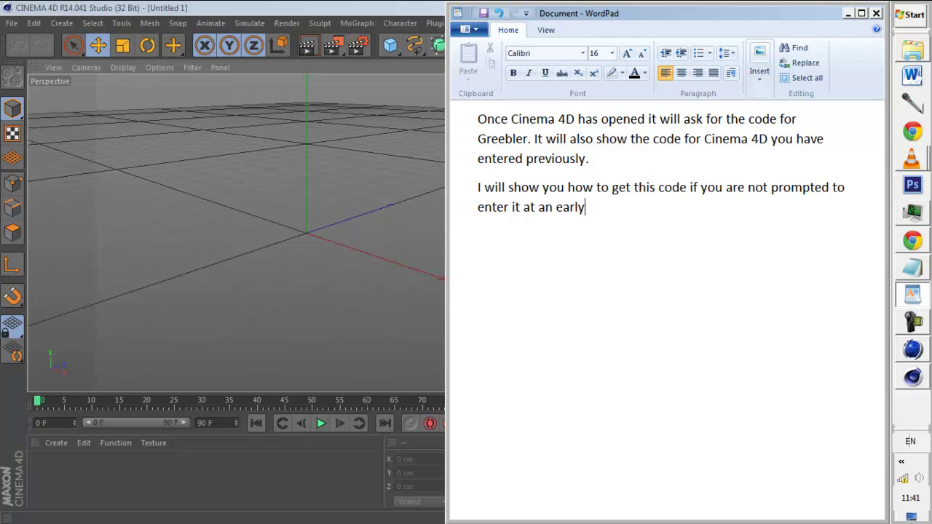
key(BackSpace)
text(ier po)
text(int.)
Step: Open Cinema 4D's Help > Register Online dialog showing the Studio and Greebler serials
click(913, 293)
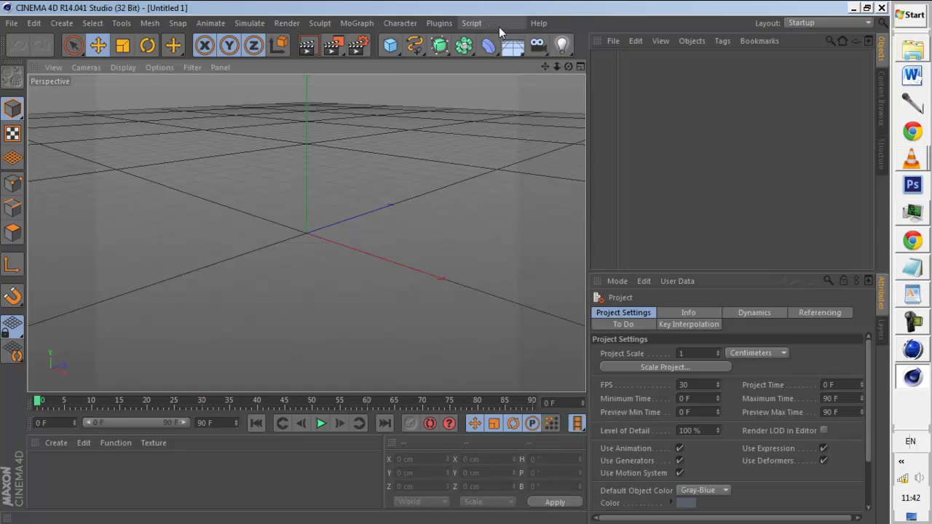
click(507, 22)
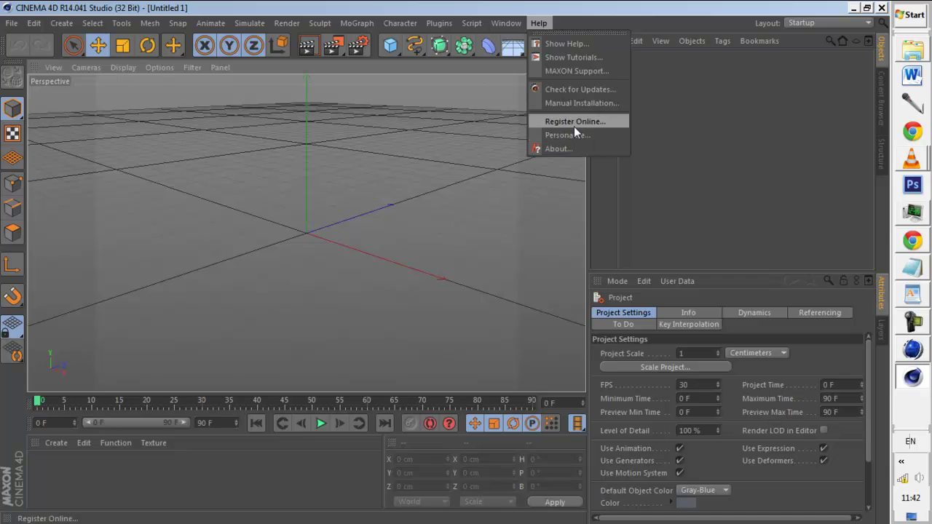
click(576, 135)
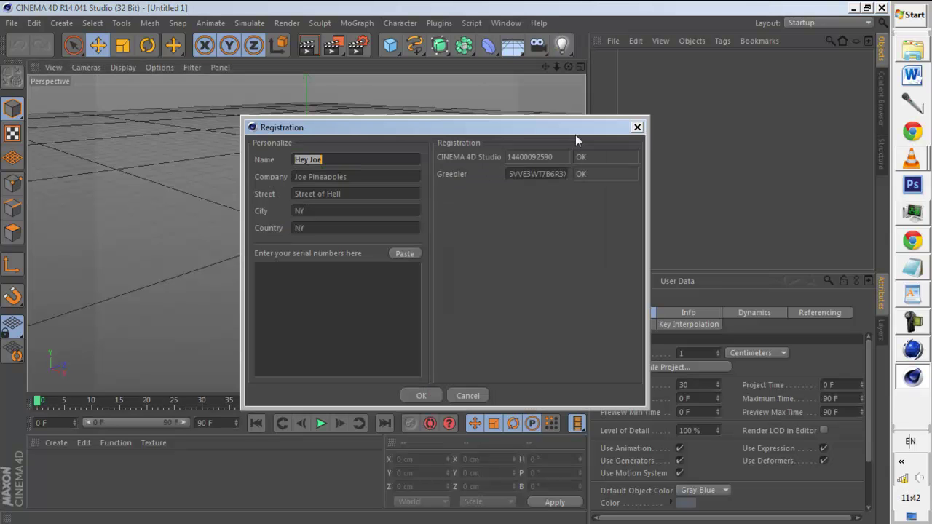
click(548, 213)
Step: Move the Registration dialog up and left, then bring the WordPad notes back in front
click(914, 276)
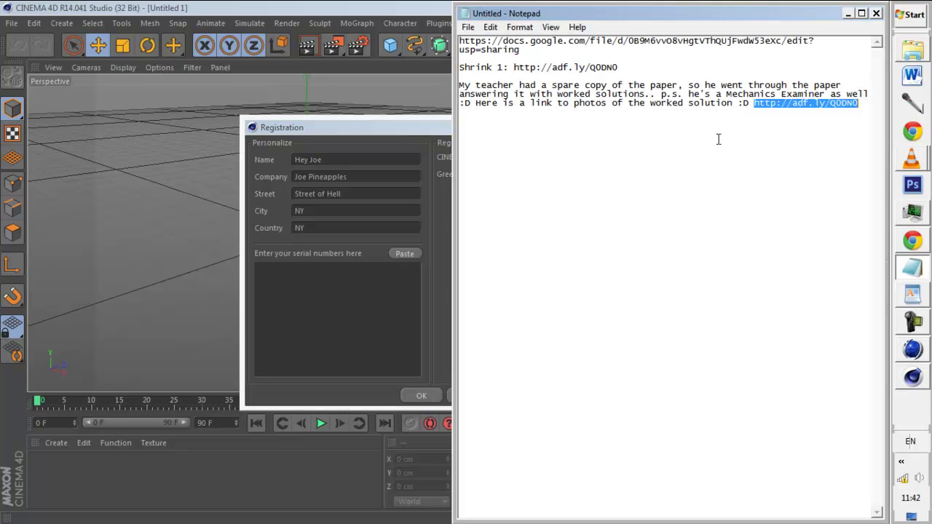
drag(435, 133, 278, 115)
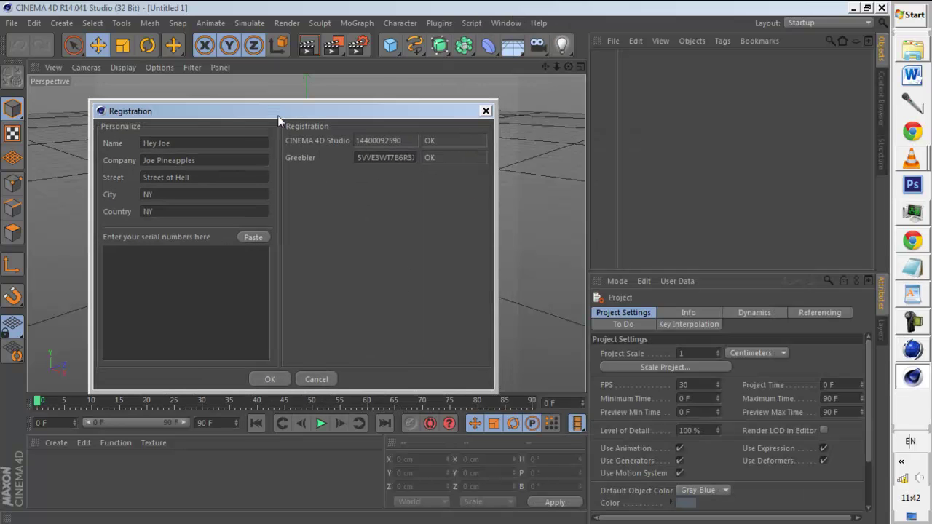
click(912, 268)
click(800, 204)
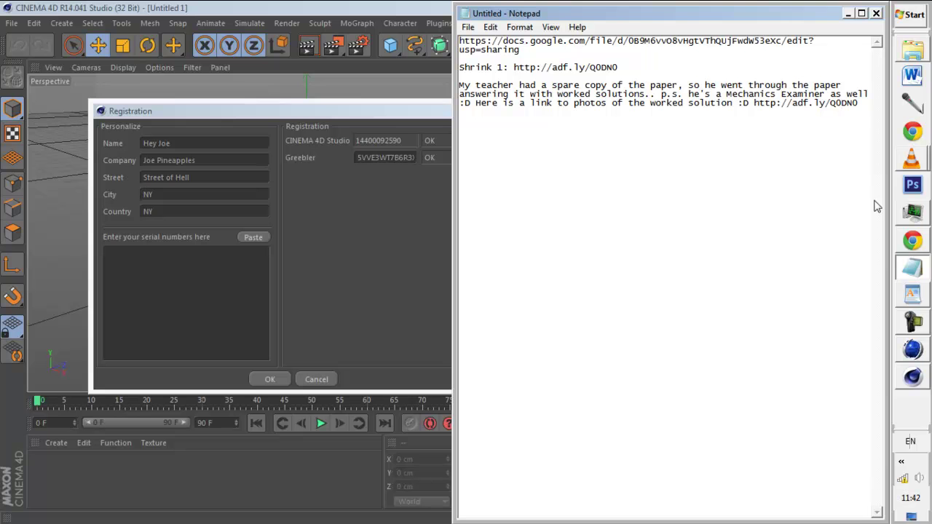
click(848, 13)
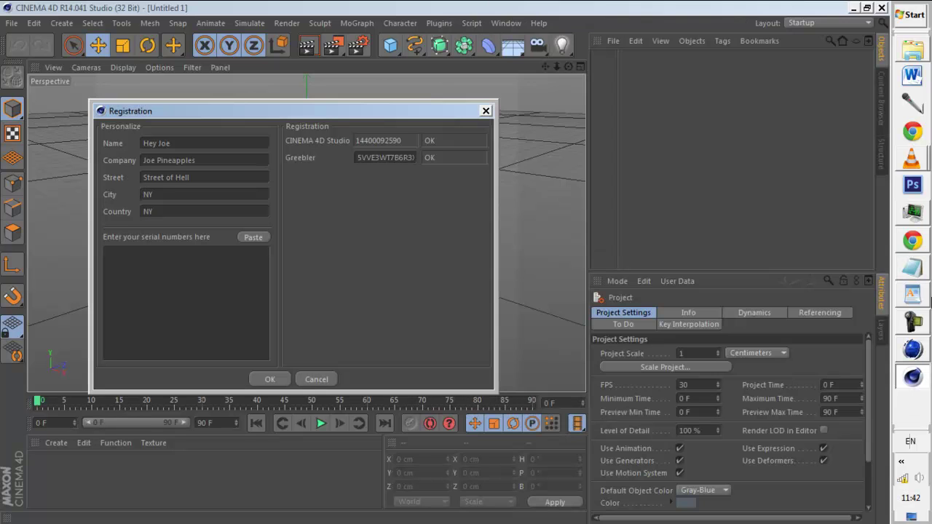
click(913, 295)
Step: Add a new paragraph: 'You have the code for Cinema 4D here. It is very VERY important you use this code!!!'
key(Return)
key(Return)
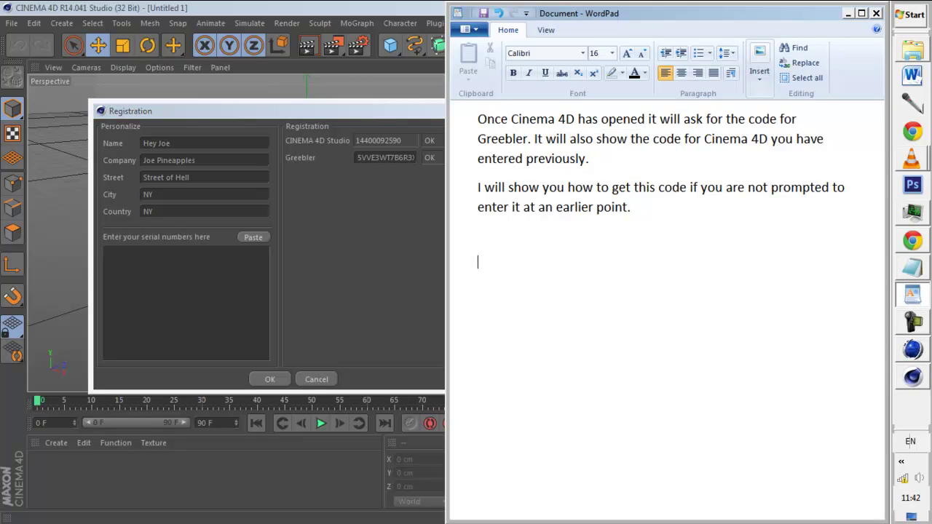
text(You h)
text(a)
key(BackSpace)
key(BackSpace)
text(vb)
key(BackSpace)
key(BackSpace)
text(e the code for)
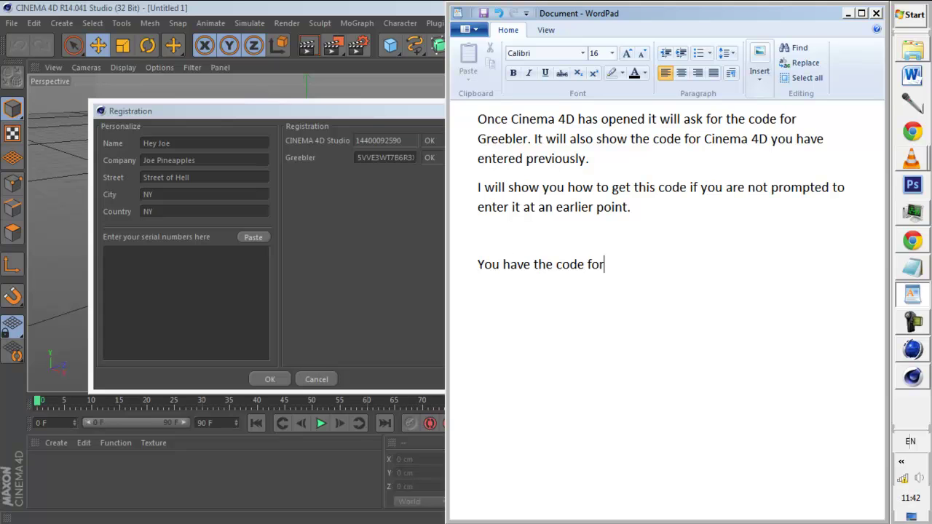
text(Cinema 43)
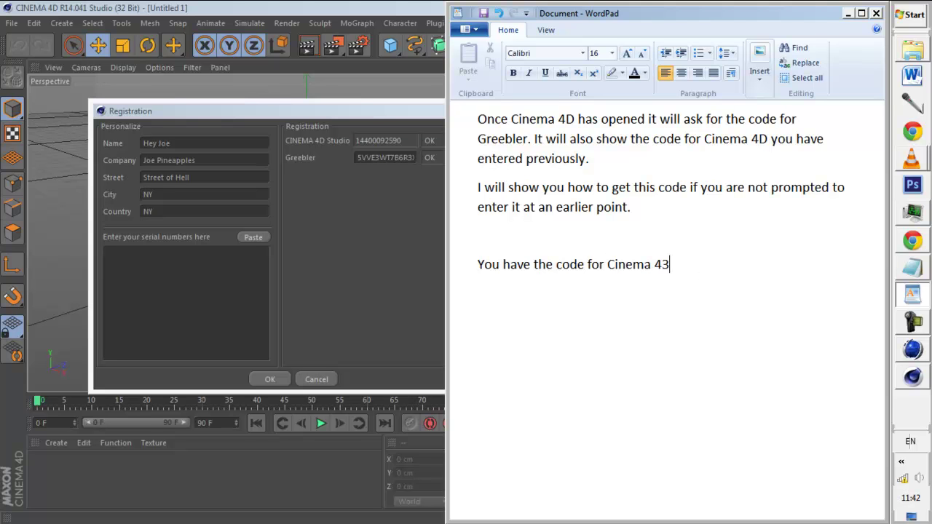
key(BackSpace)
text(D her)
text(e. It is very)
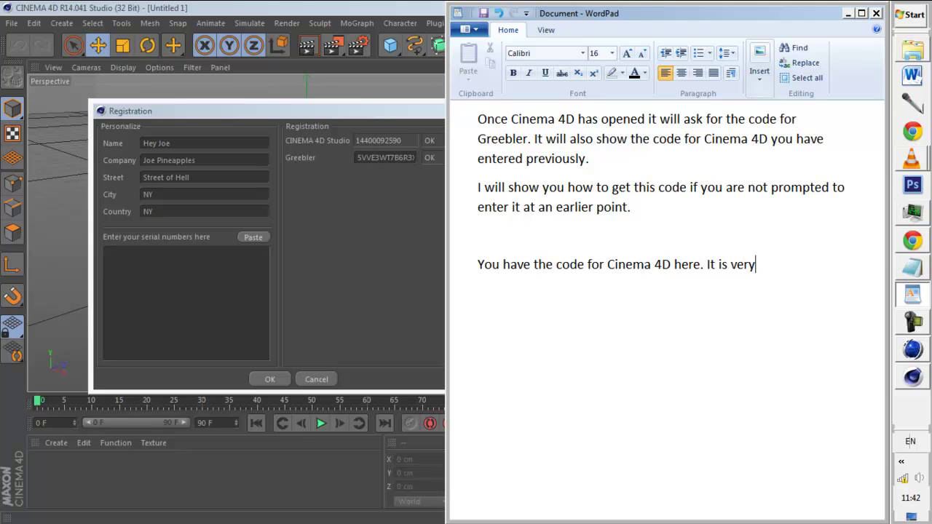
text( VERY o)
key(BackSpace)
text(important)
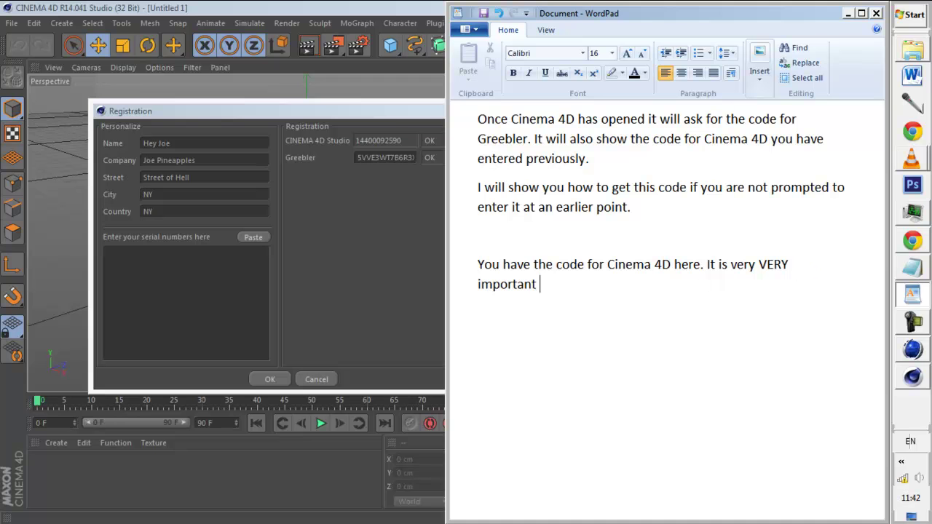
text( you use this co)
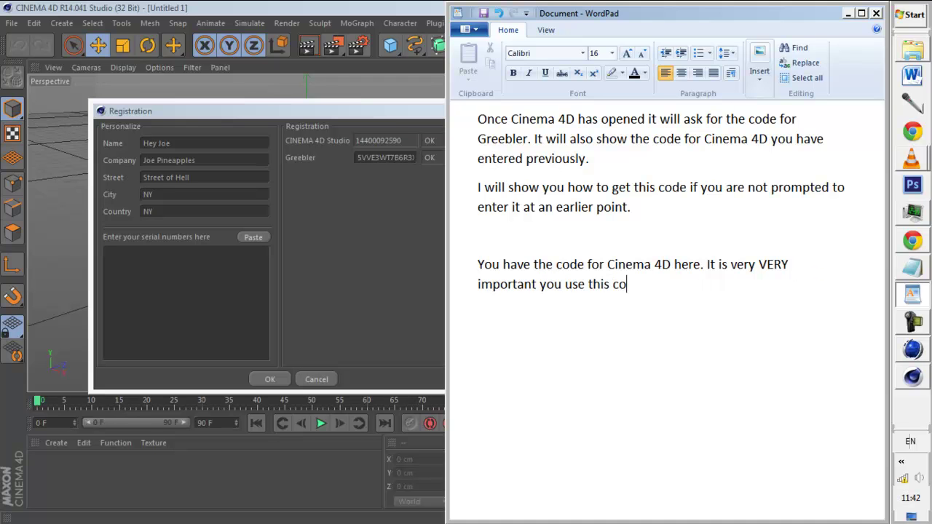
text(de!!!)
Step: Move Cinema 4D's Registration dialog left and copy its serial with Copy Text
click(404, 147)
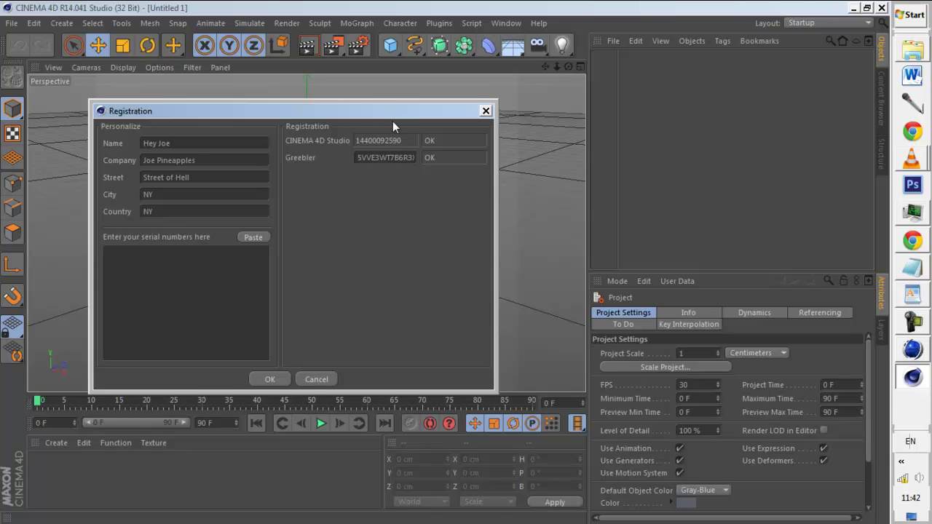
drag(360, 112, 303, 118)
right_click(317, 147)
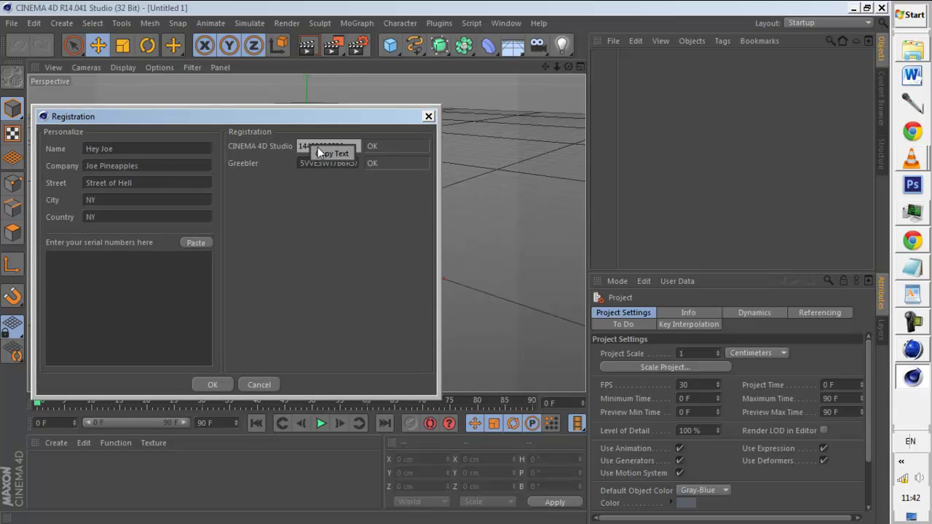
Step: Move the MUS3 keygen window right and down, then select all the WordPad notes
click(913, 349)
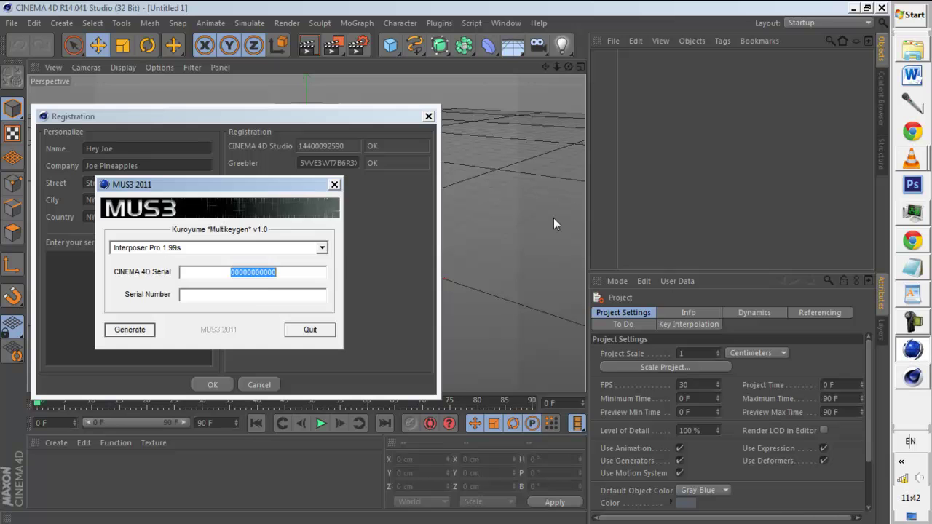
drag(296, 188, 493, 235)
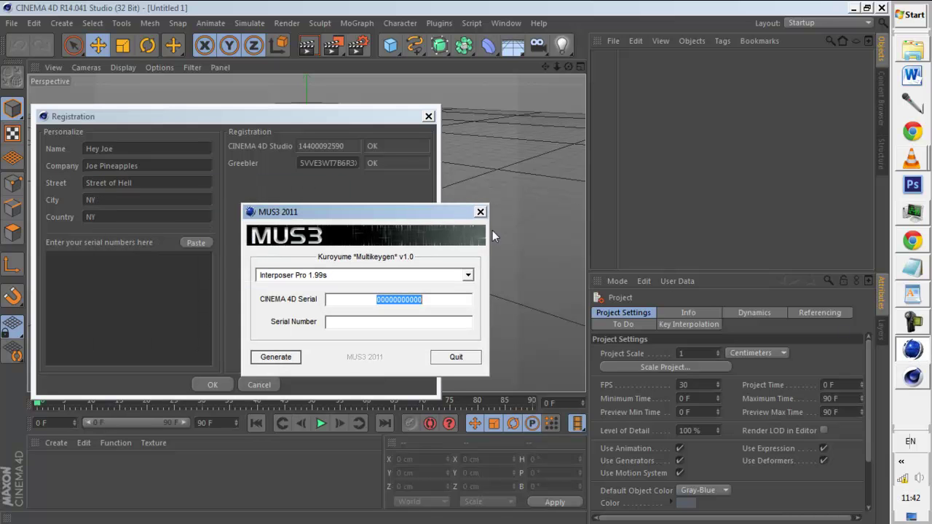
click(913, 294)
mouse_move(747, 333)
mouse_down()
mouse_move(528, 144)
mouse_move(478, 119)
mouse_up()
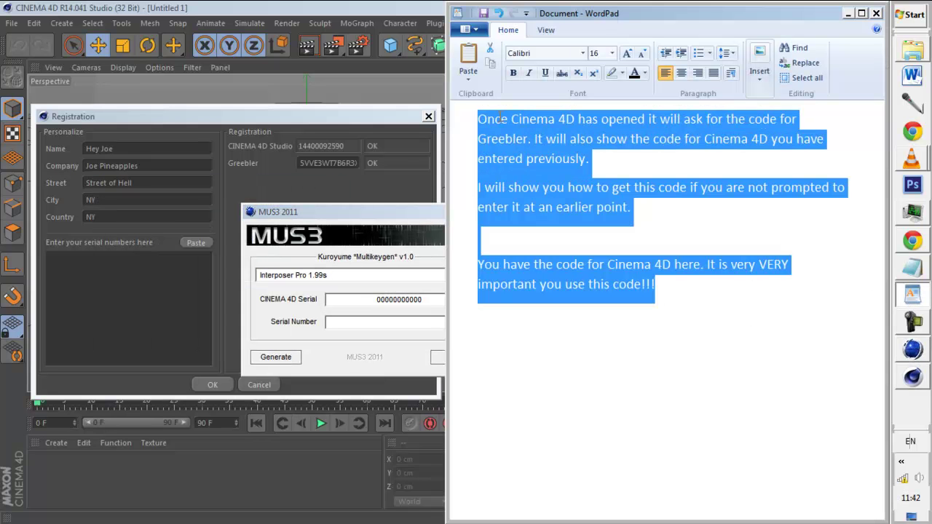
Step: Replace the selected notes with the line 'Place this code in the keygen'
text(Place)
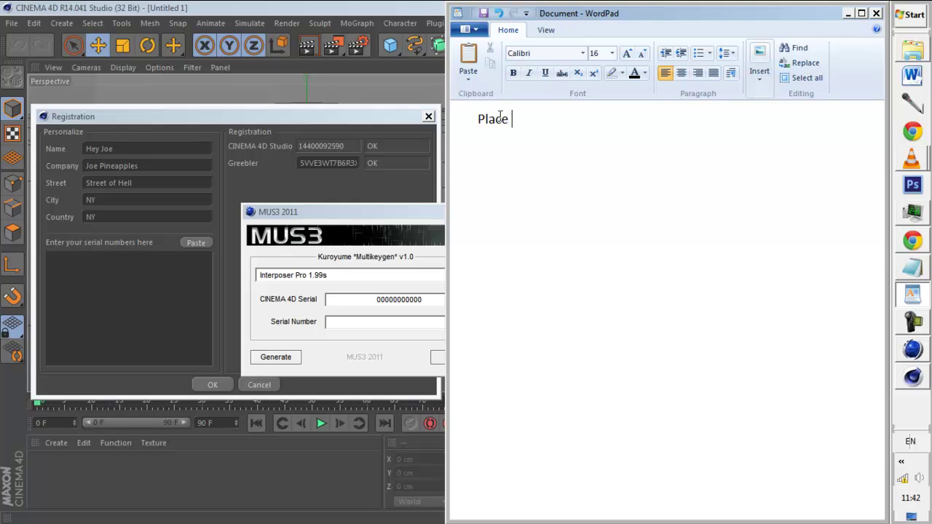
text(thi)
key(BackSpace)
text(os)
key(BackSpace)
key(BackSpace)
text(is code in the )
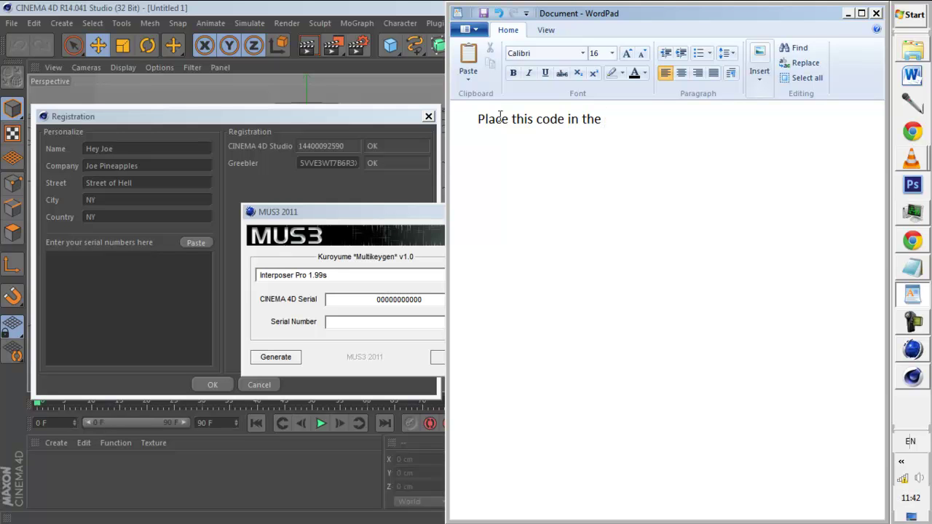
text(keygen)
Step: Choose Greebler 1.03, paste the Cinema 4D serial over the placeholder zeros, and generate the serial
click(344, 273)
click(347, 273)
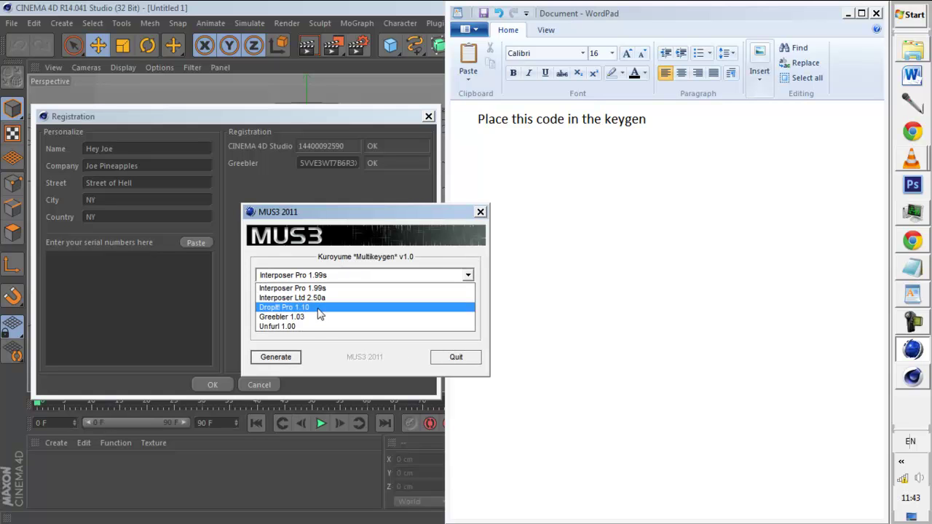
click(321, 318)
drag(421, 301, 290, 302)
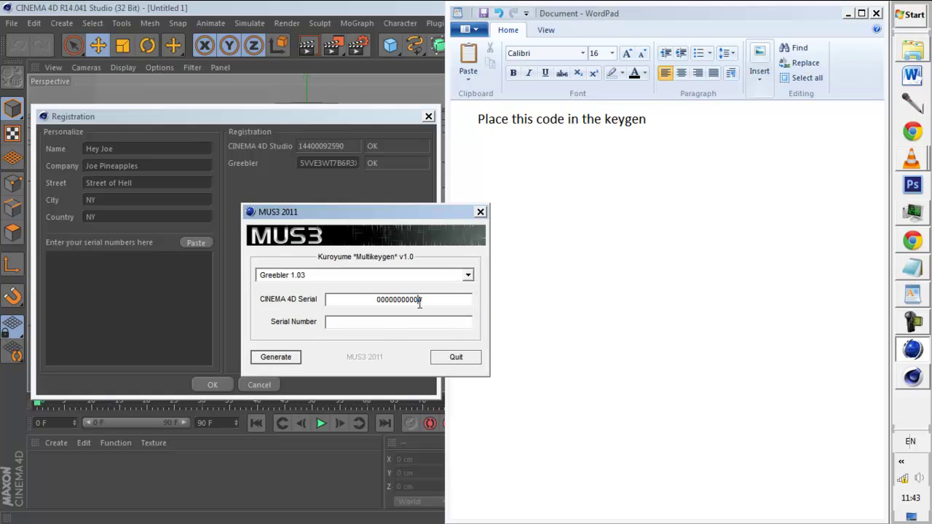
key(ctrl+v)
click(262, 359)
click(284, 357)
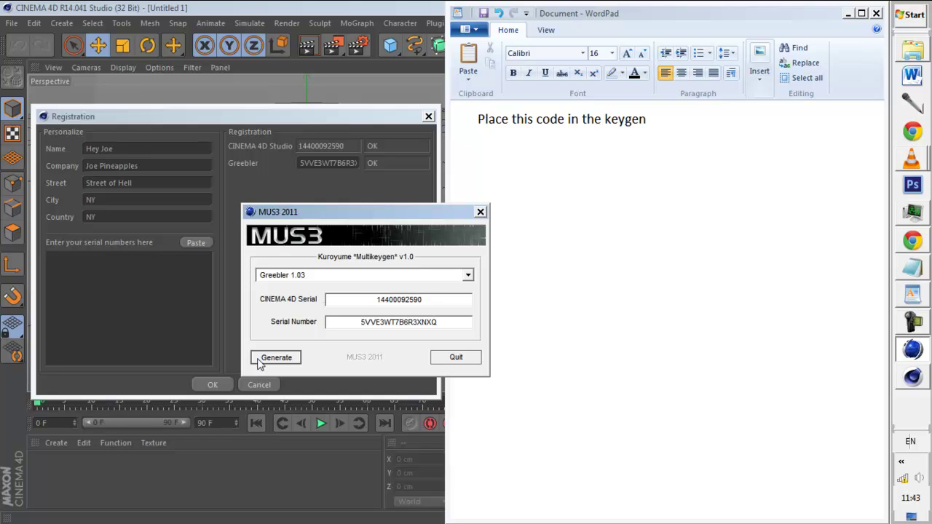
click(676, 196)
text(.)
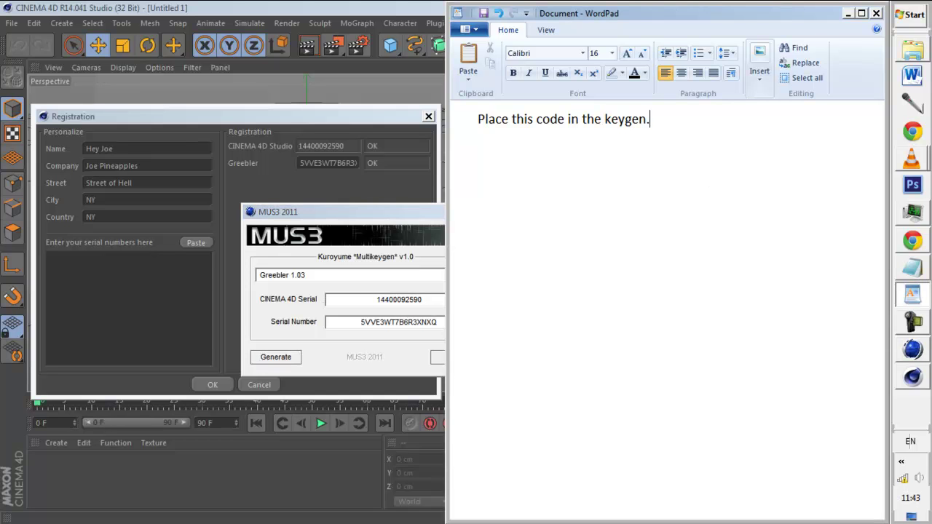
Step: Type 'This only generates one code but it is the only code that will work with your C4D.'
text(This)
key(BackSpace)
text(only gw)
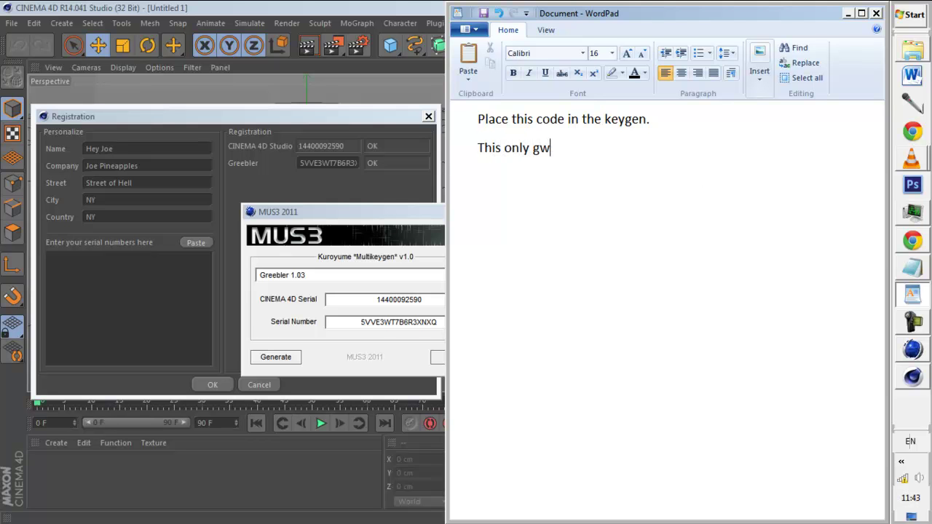
key(BackSpace)
text(e)
text(rates )
text(one co)
text(bu)
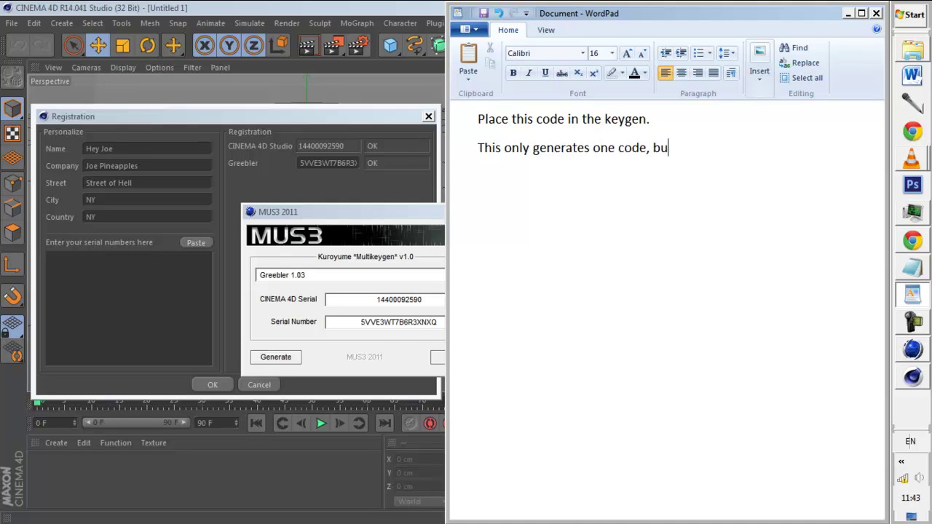
text(t it is th)
text(cur)
key(BackSpace)
key(BackSpace)
key(BackSpace)
text(only code t)
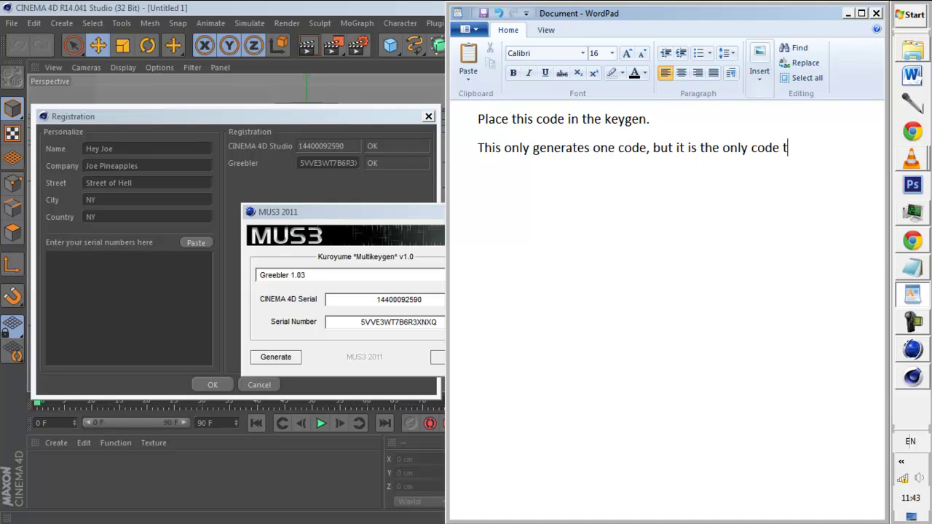
text(hat will)
text( work w)
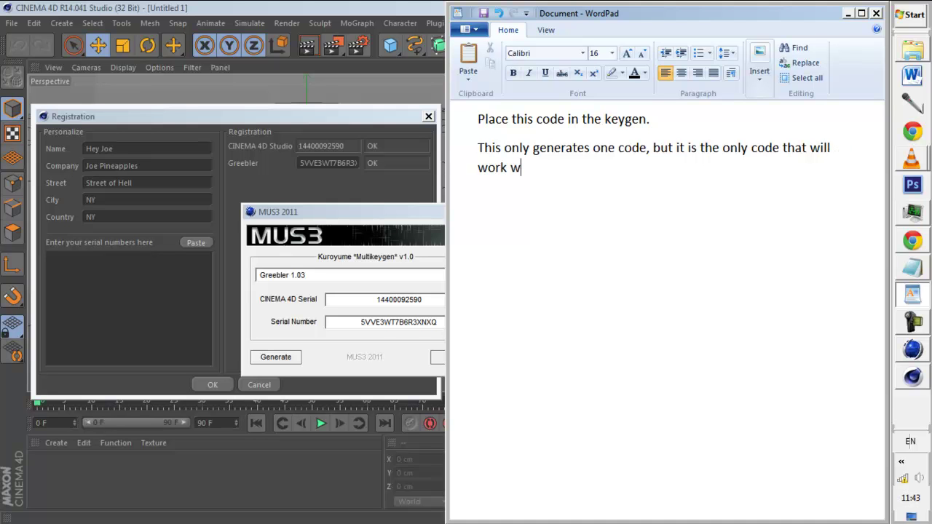
text(ith your )
text(C4D. )
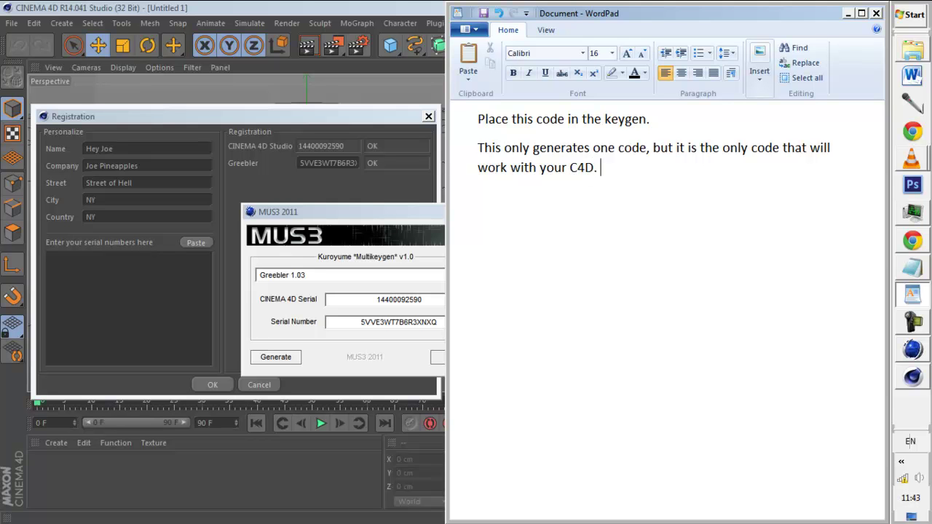
text(This )
text(code wooi)
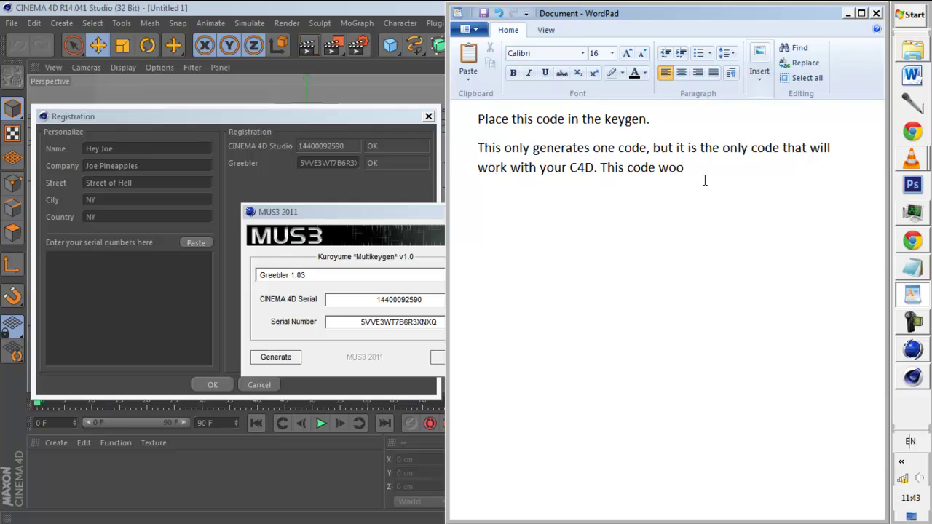
Step: Continue with 'This code will be shown upon startup, it asks for Greebler. Now copy the serial…'
key(BackSpace)
key(BackSpace)
text(ill )
text(be s)
text(how)
text(n on)
key(BackSpace)
key(BackSpace)
key(BackSpace)
text(when u)
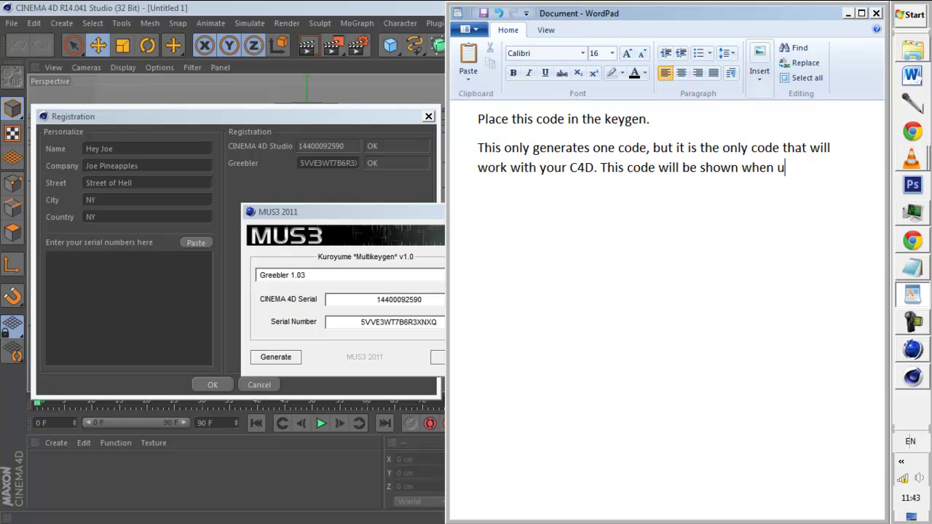
text(pon startu)
text(p)
key(BackSpace)
text(p, i)
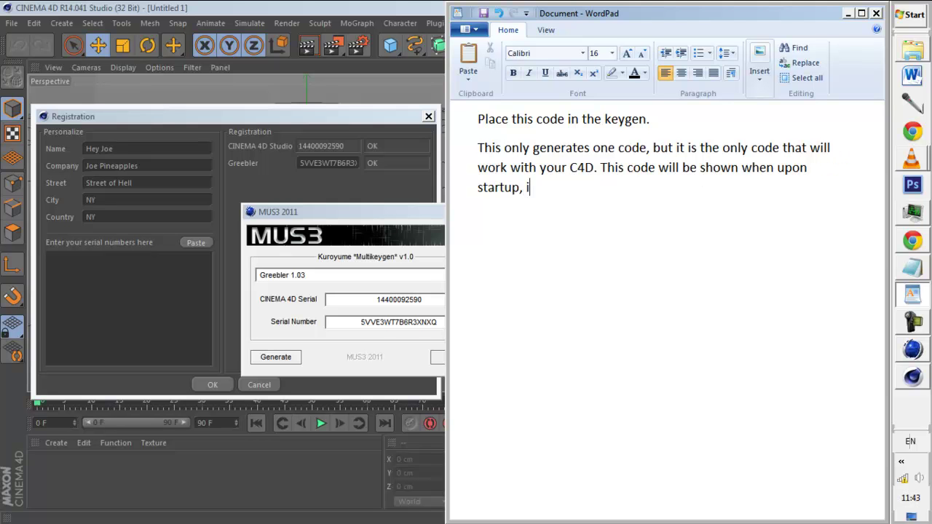
text(t asks for)
text( Greebler.)
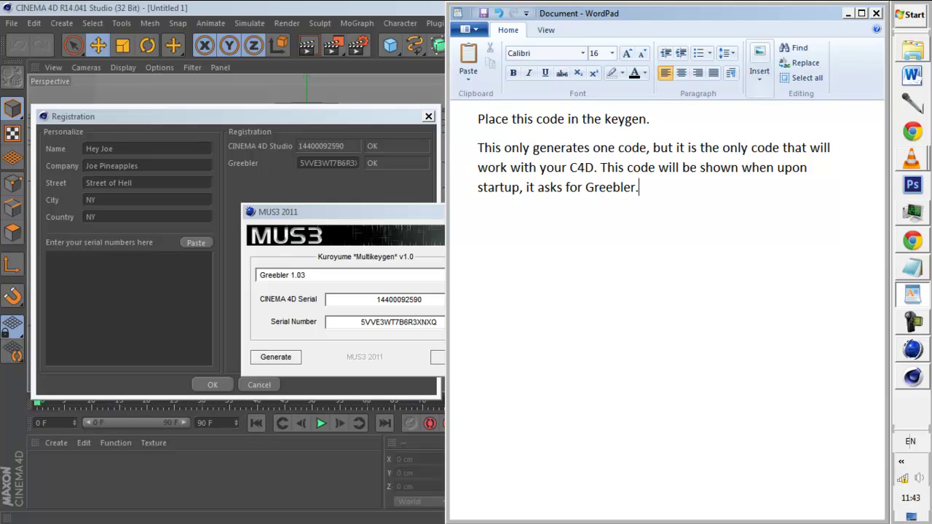
text( Now cop)
text(y the se)
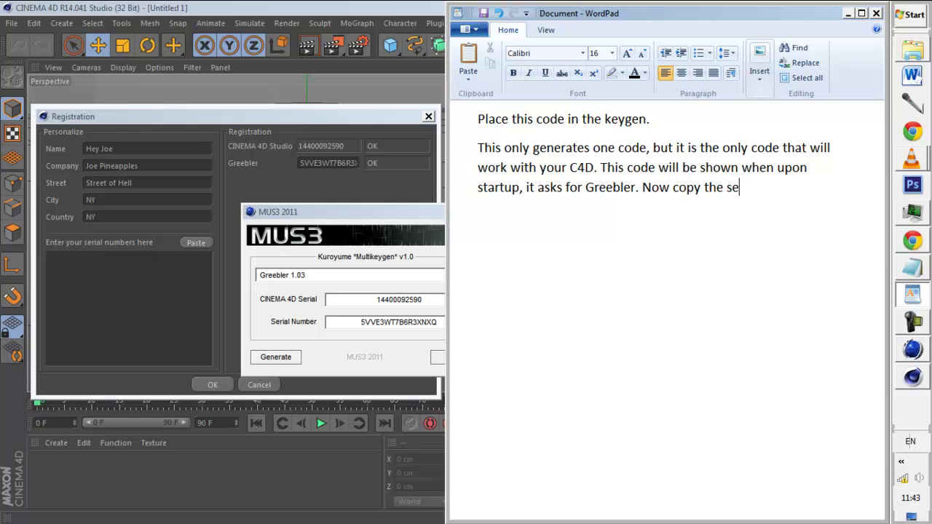
text(rial for )
text(Greebler and)
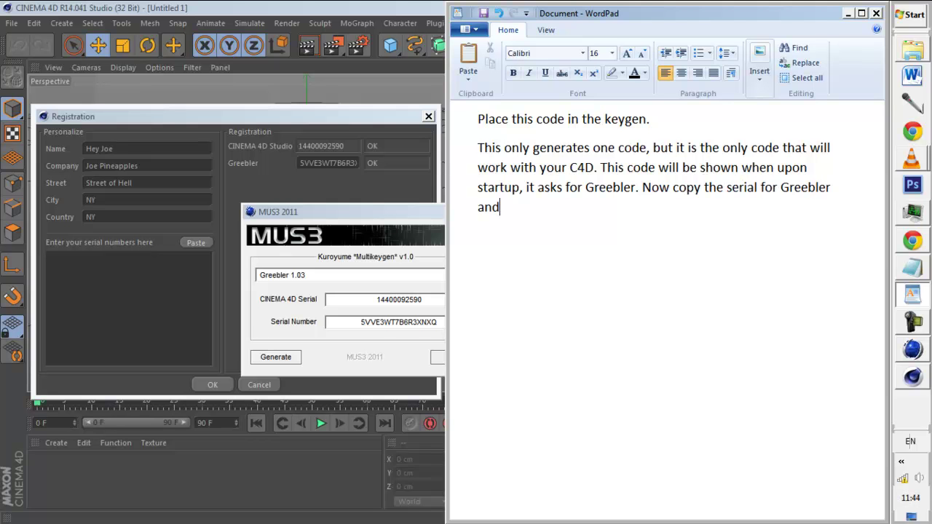
text( put it in t)
text(he)
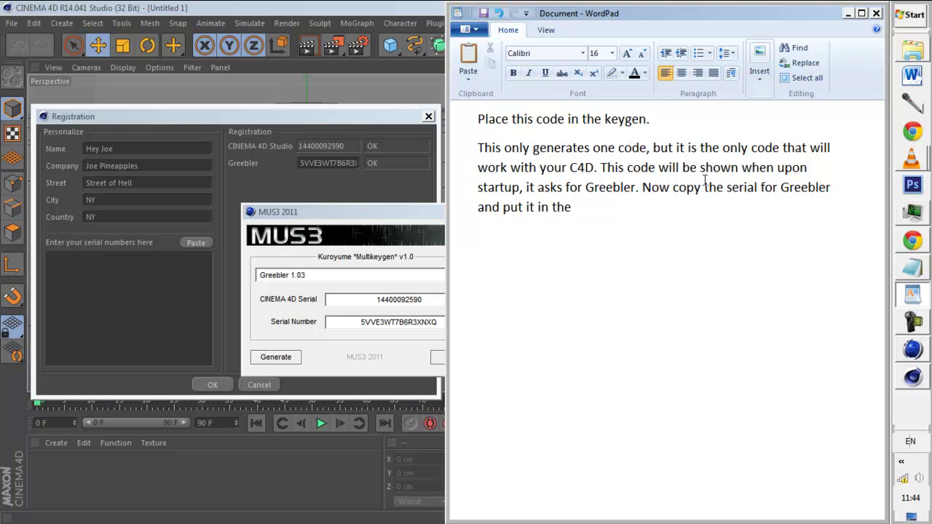
Step: End the sentence so the Greebler serial goes 'in C4D'
key(BackSpace)
key(BackSpace)
key(BackSpace)
key(BackSpace)
text(C)
text(34D)
key(BackSpace)
key(BackSpace)
key(BackSpace)
text(4)
text(D)
text( As yo)
Step: Add 'AND THERE YOU HAVE IT :D' and start a new line
key(BackSpace)
key(BackSpace)
key(BackSpace)
key(BackSpace)
key(BackSpace)
text(AND THE)
key(BackSpace)
text(HE)
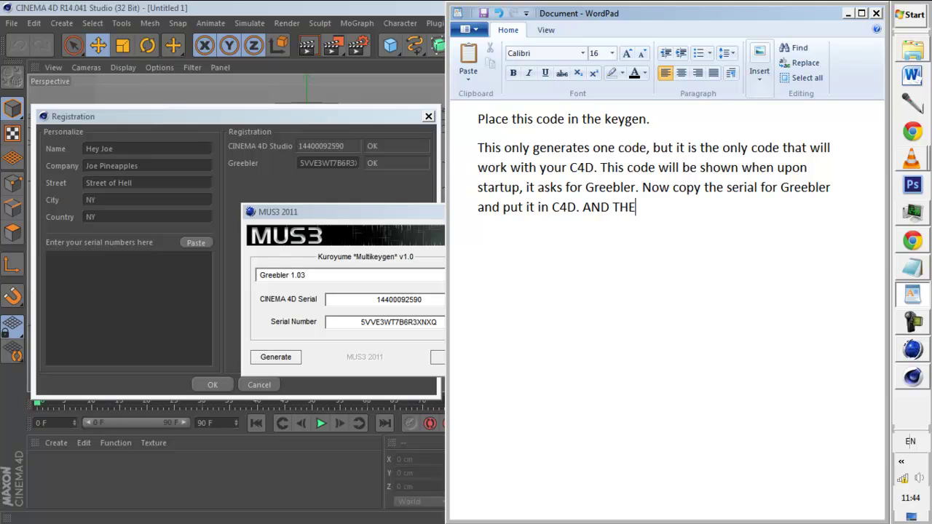
text(W)
key(BackSpace)
text(E YOU HAVE)
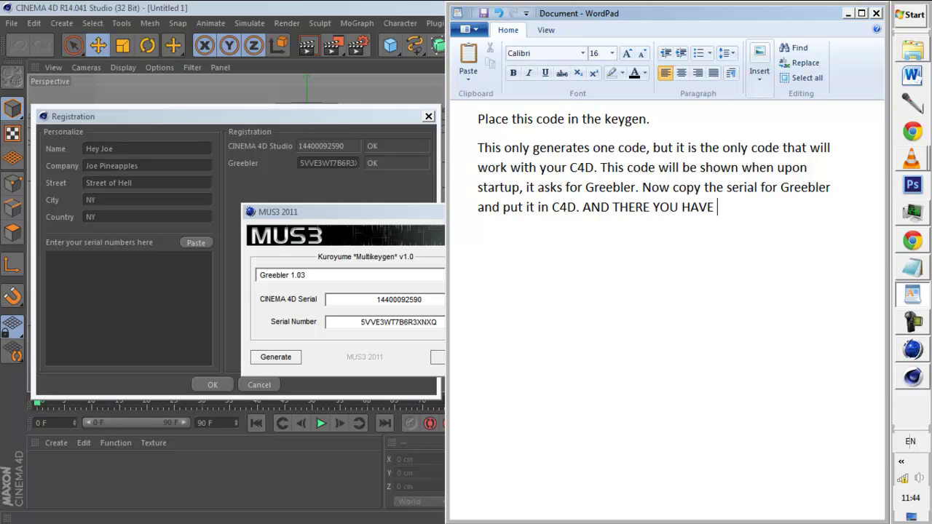
text( IT :D)
key(BackSpace)
text(D)
key(Return)
key(Return)
Step: Add the closing line 'MAKE SURE TO LEAVE A LIKE AND SUBSCRIBE :D :D' and move the keygen left
text(MAKE S)
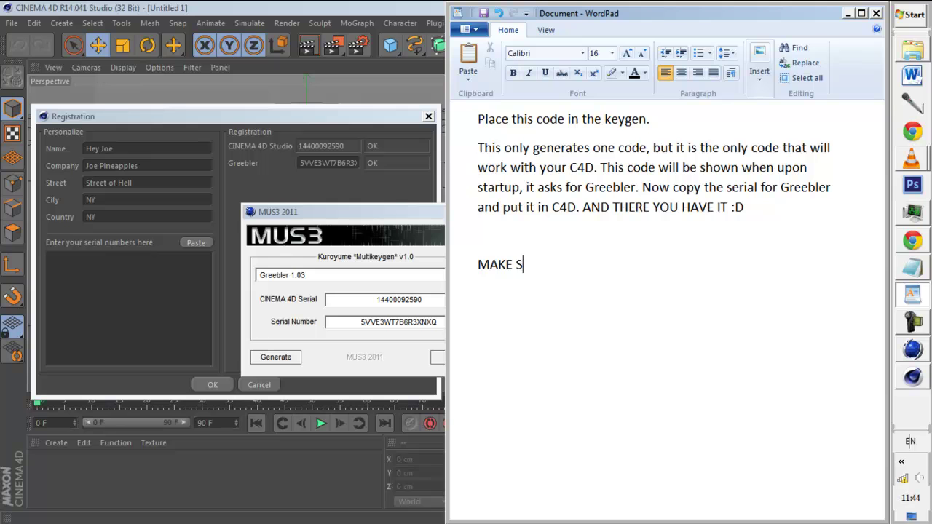
text(URE TO LEAVE A )
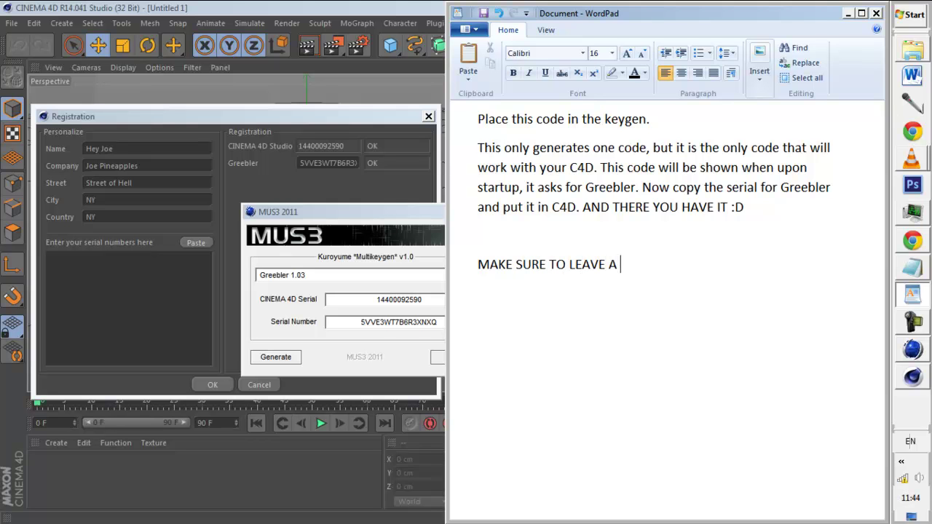
text(LIKE AND SUB)
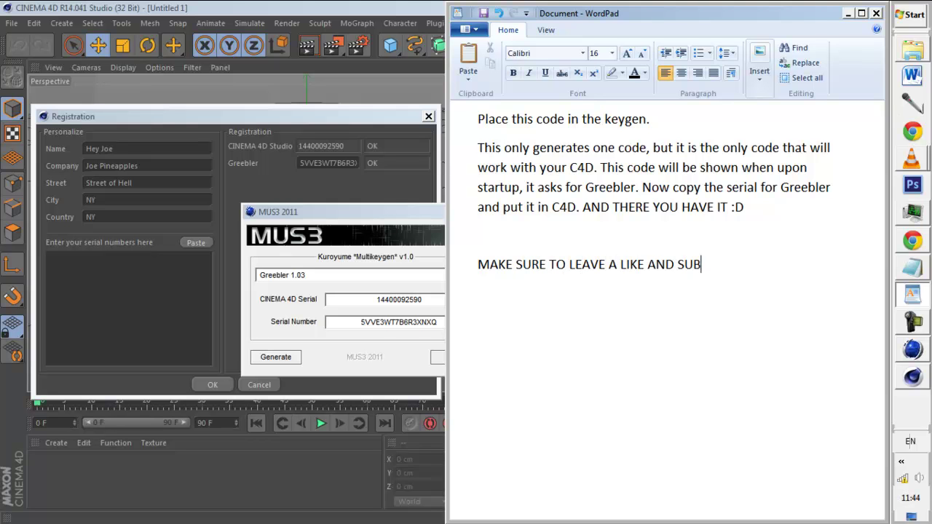
text(SCRIBE)
key(BackSpace)
key(BackSpace)
key(BackSpace)
key(BackSpace)
text(RIBE :D D)
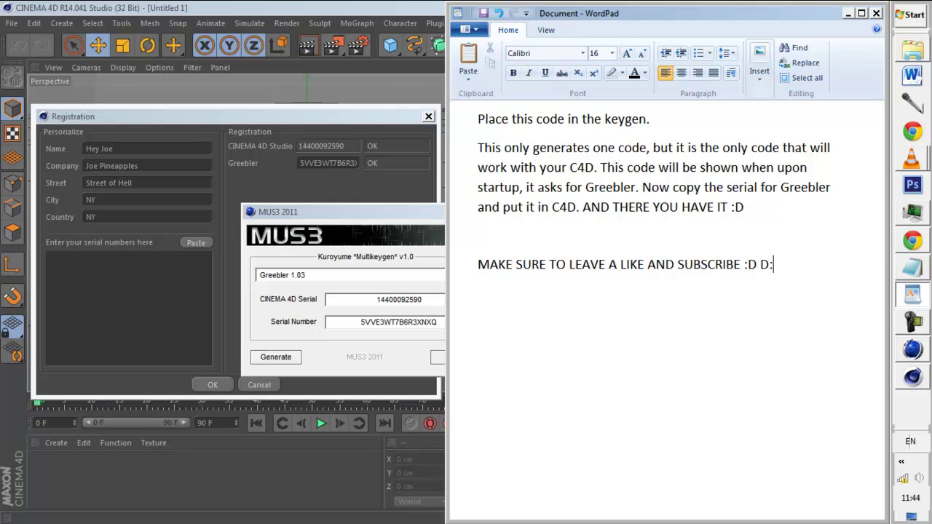
text(:)
key(BackSpace)
key(BackSpace)
text(:D)
drag(364, 212, 275, 216)
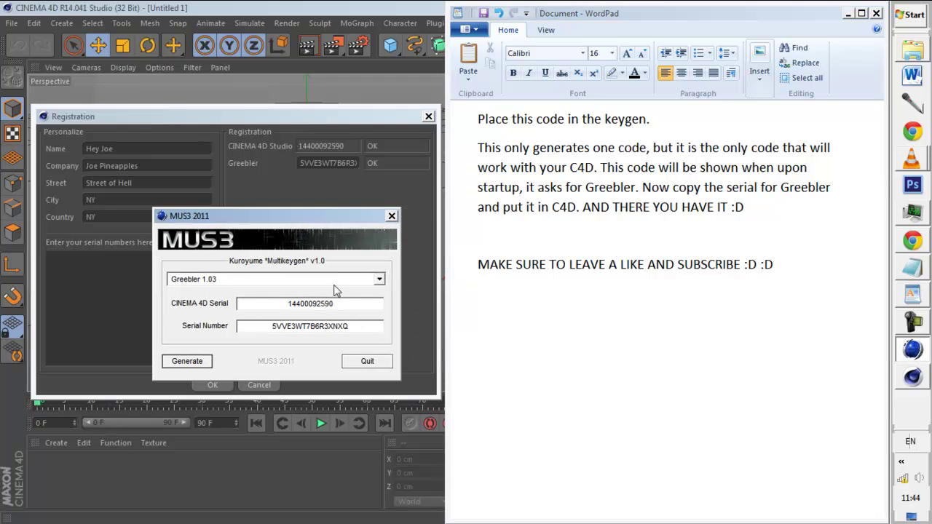